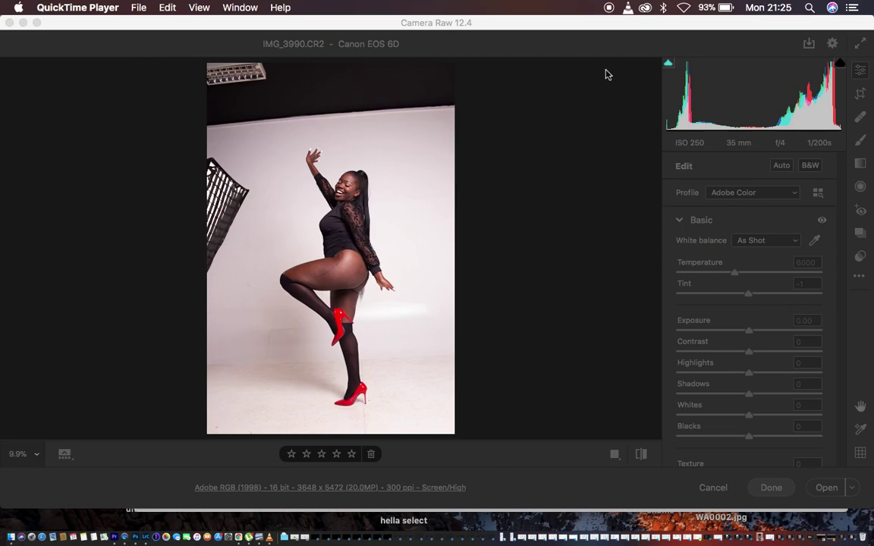
# - Set Highlights to -65, Whites to +23, Contrast to +13, Blacks to -20 and Shadows to +41, comparing the result with the default settings
pyautogui.click(584, 26)
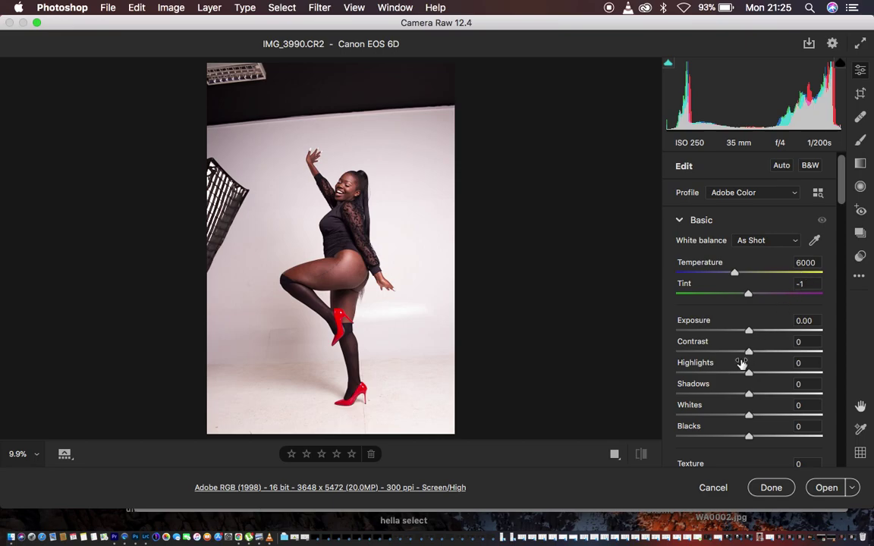
pyautogui.moveTo(748, 376); pyautogui.dragTo(709, 373)
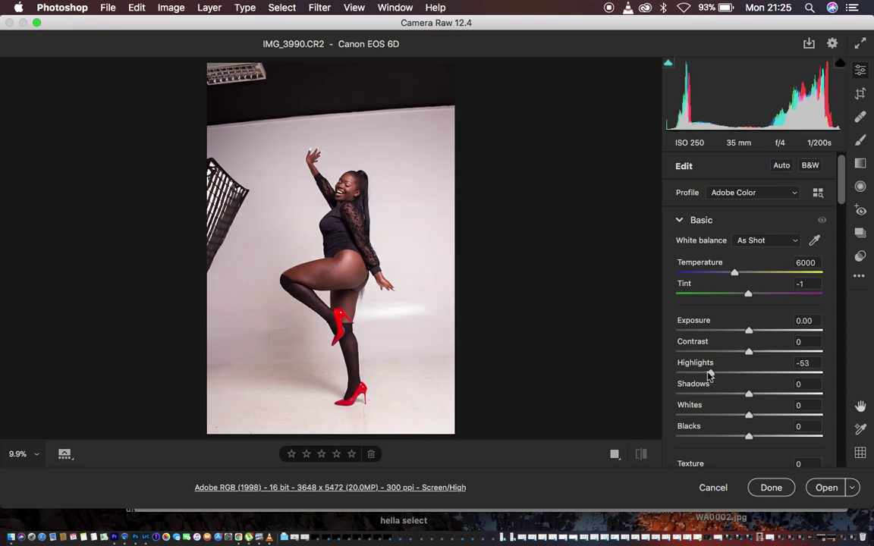
pyautogui.moveTo(748, 418); pyautogui.dragTo(765, 411)
pyautogui.moveTo(710, 372); pyautogui.dragTo(702, 372)
pyautogui.moveTo(747, 352); pyautogui.dragTo(756, 354)
pyautogui.moveTo(749, 438); pyautogui.dragTo(734, 437)
pyautogui.moveTo(760, 399); pyautogui.dragTo(778, 394)
pyautogui.click(641, 454)
pyautogui.click(641, 454)
pyautogui.click(641, 453)
pyautogui.click(641, 454)
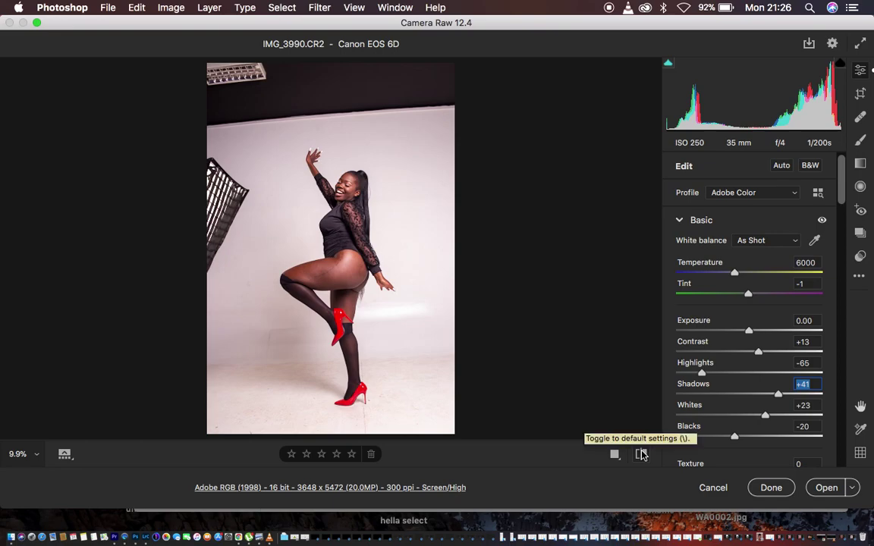
# - Set Clarity to +5 and lower the Oranges luminance to -14 in the Color Mixer
pyautogui.scroll(-5, 779, 369)
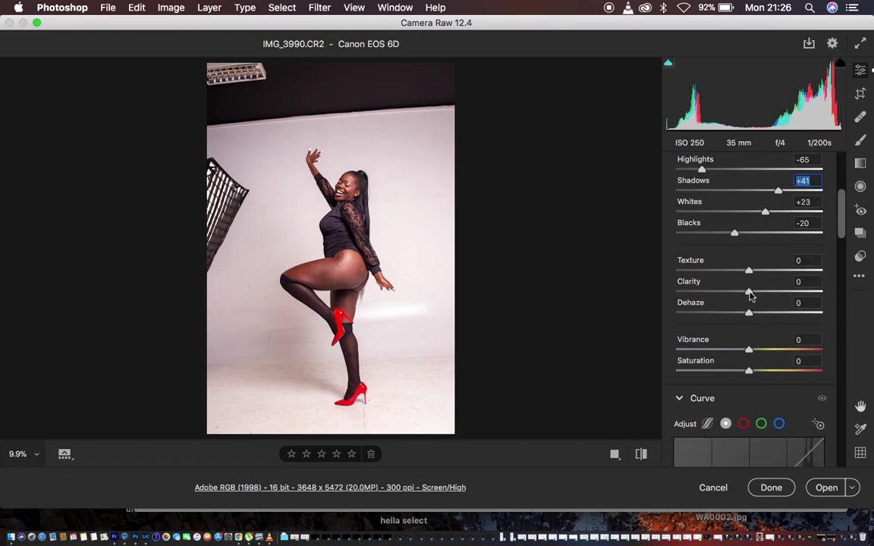
pyautogui.moveTo(747, 292); pyautogui.dragTo(752, 294)
pyautogui.scroll(-15, 755, 414)
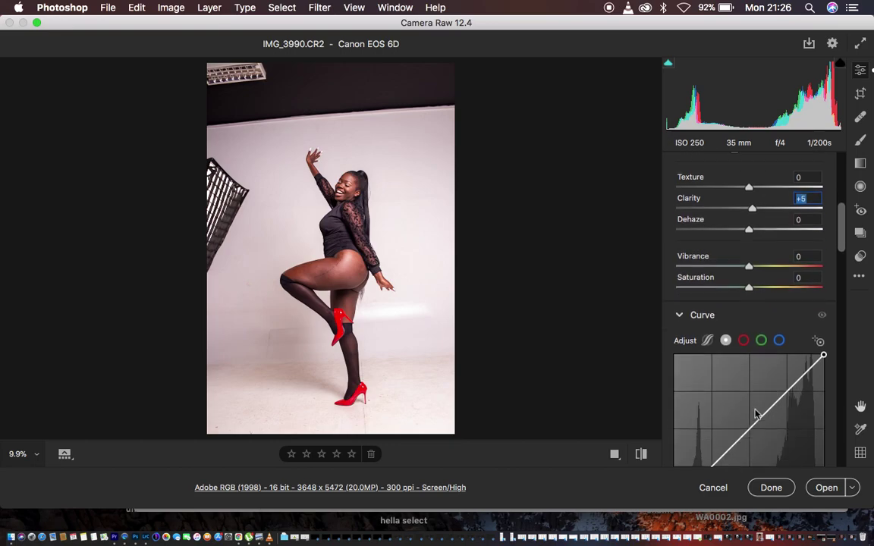
pyautogui.scroll(-5, 756, 414)
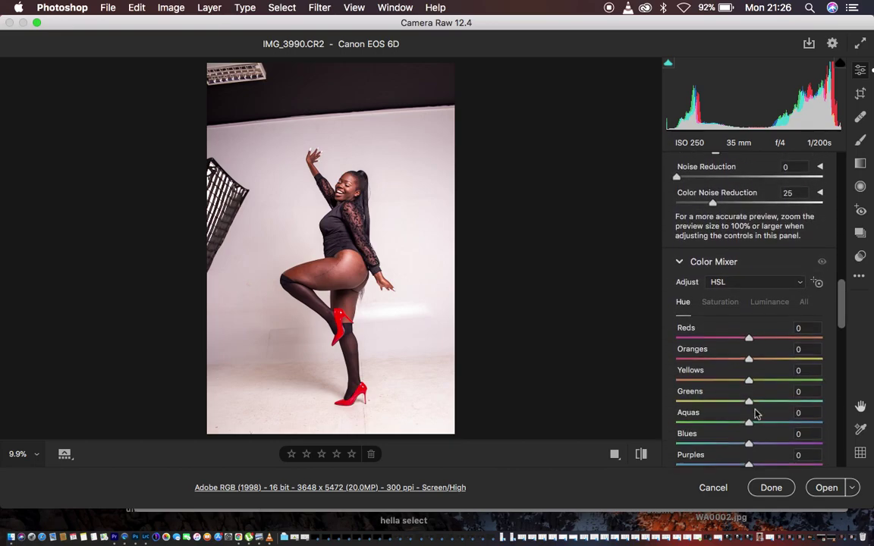
pyautogui.click(764, 260)
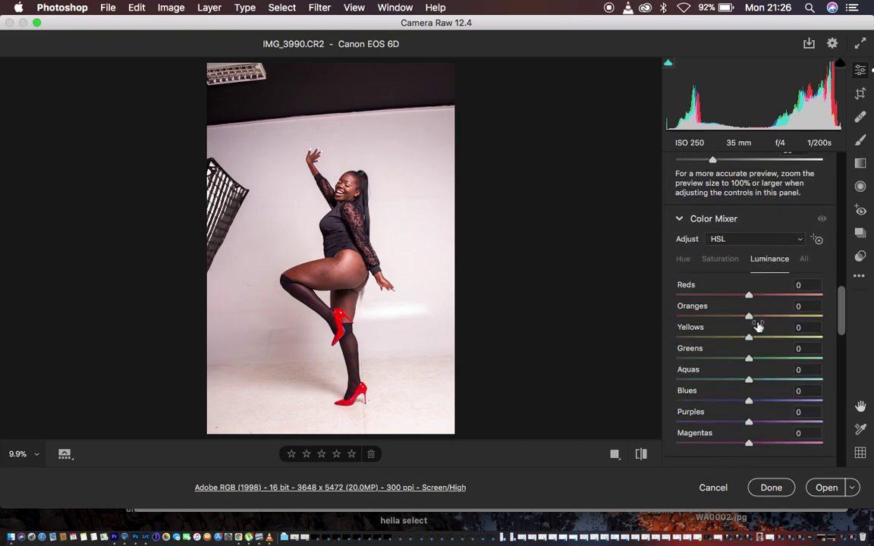
pyautogui.moveTo(748, 316); pyautogui.dragTo(738, 317)
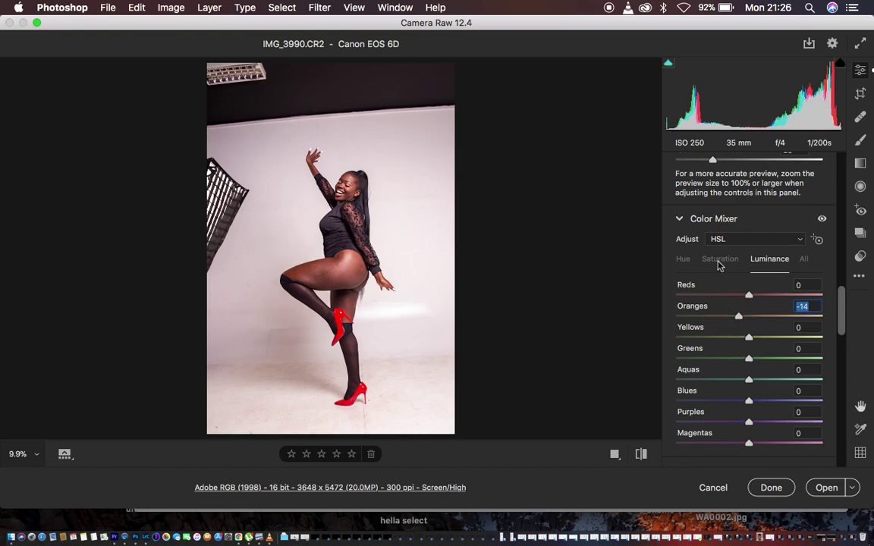
# - Set the Color Mixer hue to +5 for Oranges and +2 for Reds, and compare the photo with its default settings
pyautogui.click(682, 259)
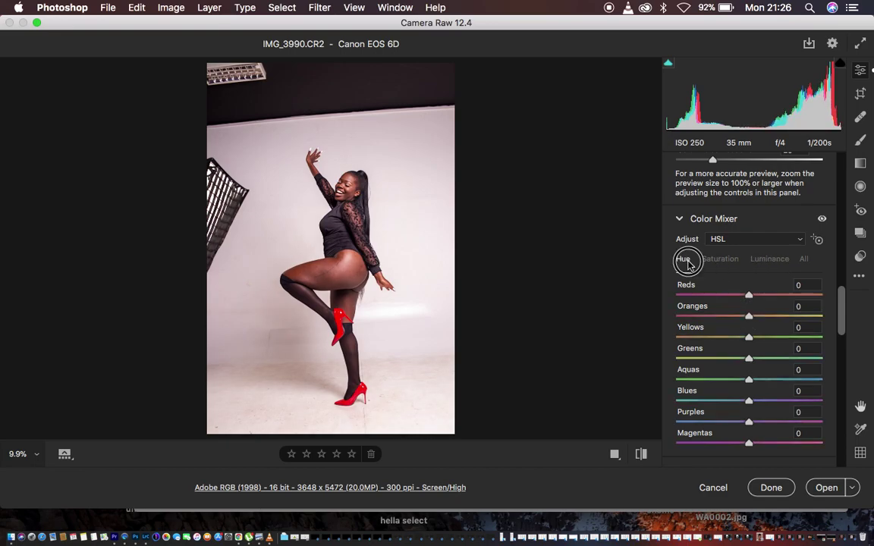
pyautogui.click(749, 319)
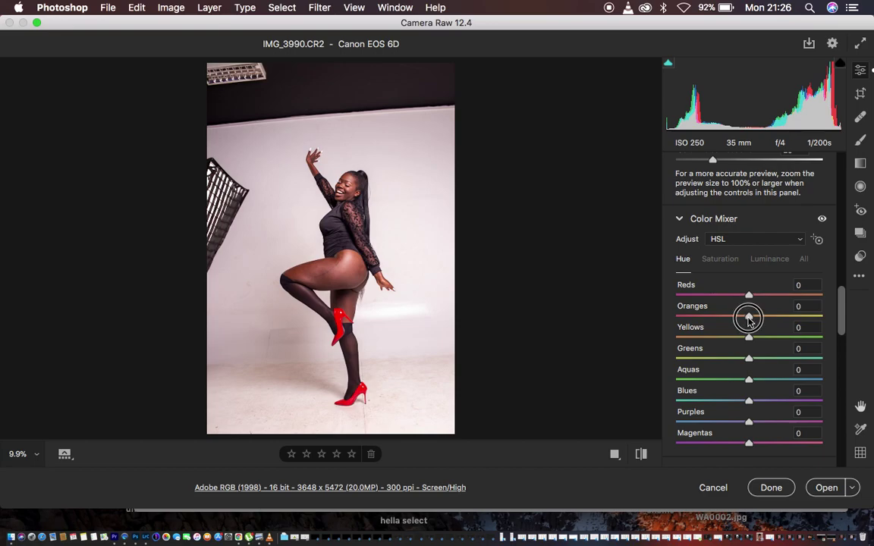
pyautogui.moveTo(748, 320); pyautogui.dragTo(751, 320)
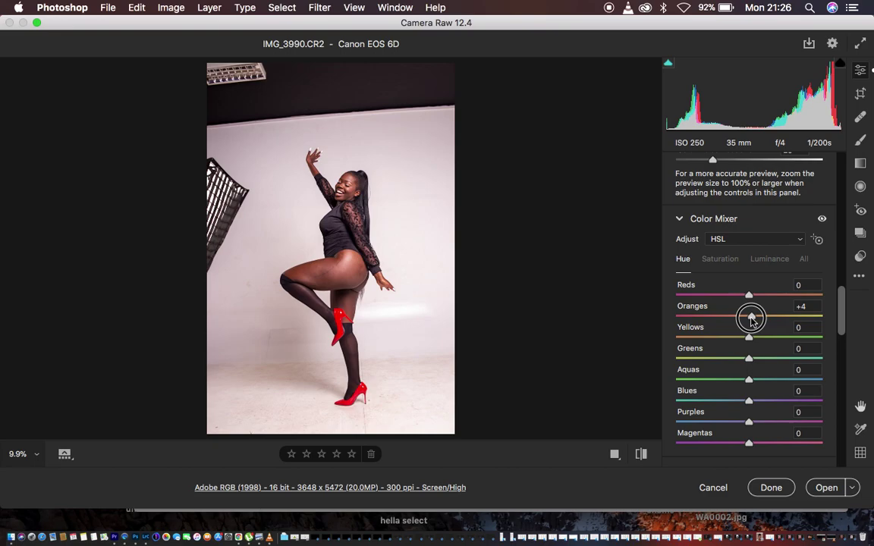
pyautogui.moveTo(751, 320); pyautogui.dragTo(751, 317)
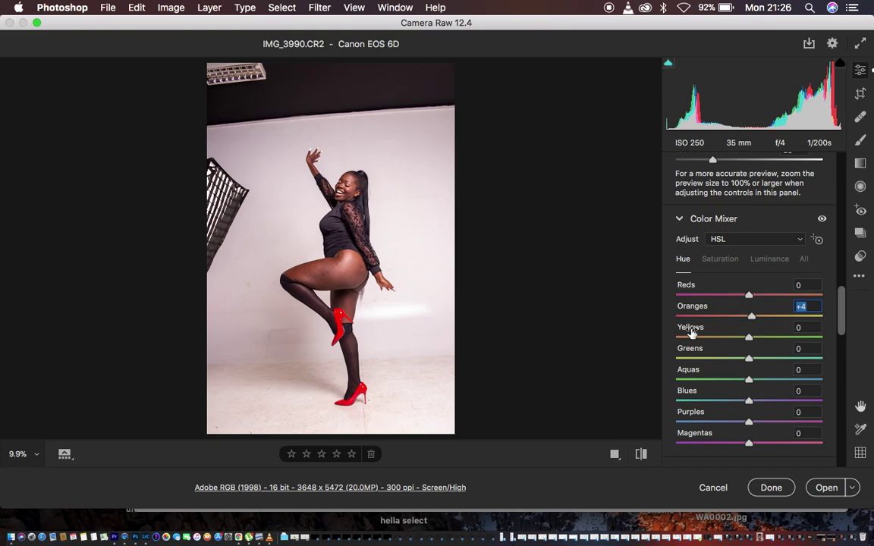
pyautogui.click(753, 318)
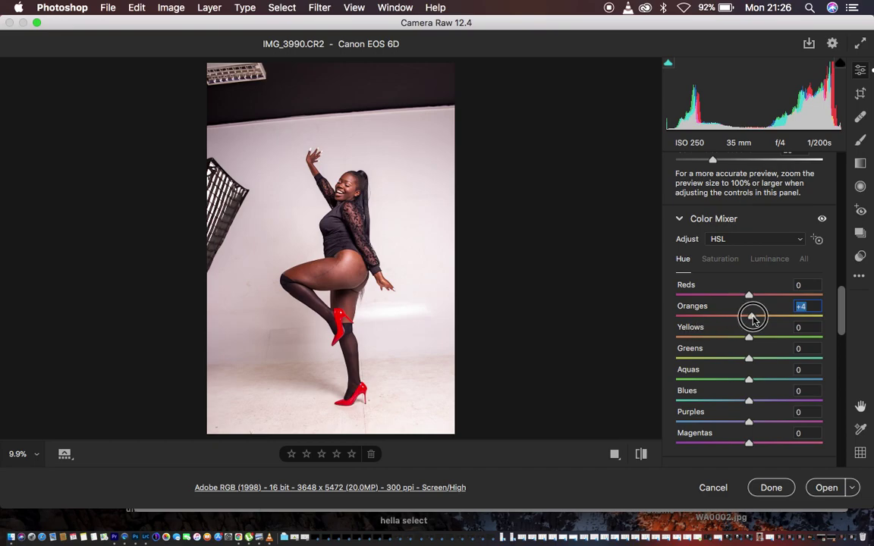
pyautogui.click(750, 296)
pyautogui.moveTo(750, 298); pyautogui.dragTo(752, 300)
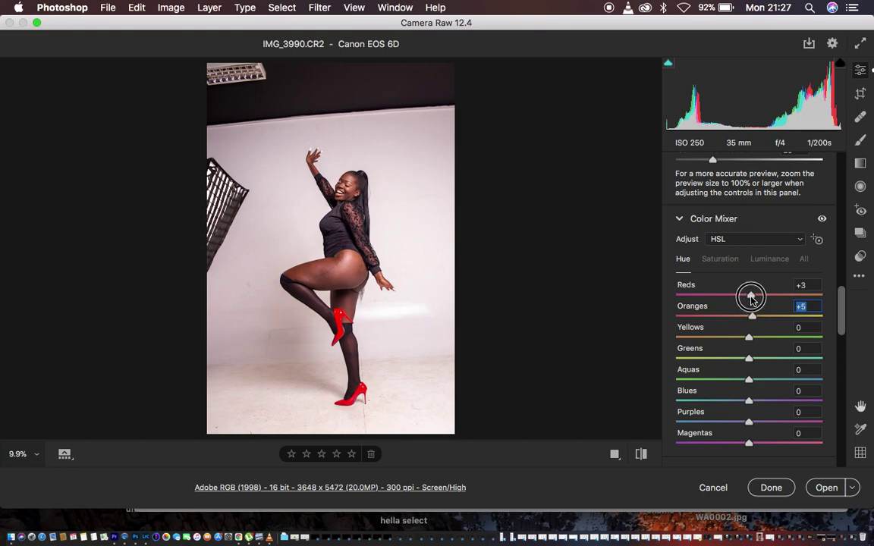
pyautogui.click(642, 453)
pyautogui.click(642, 453)
pyautogui.click(641, 453)
pyautogui.click(642, 453)
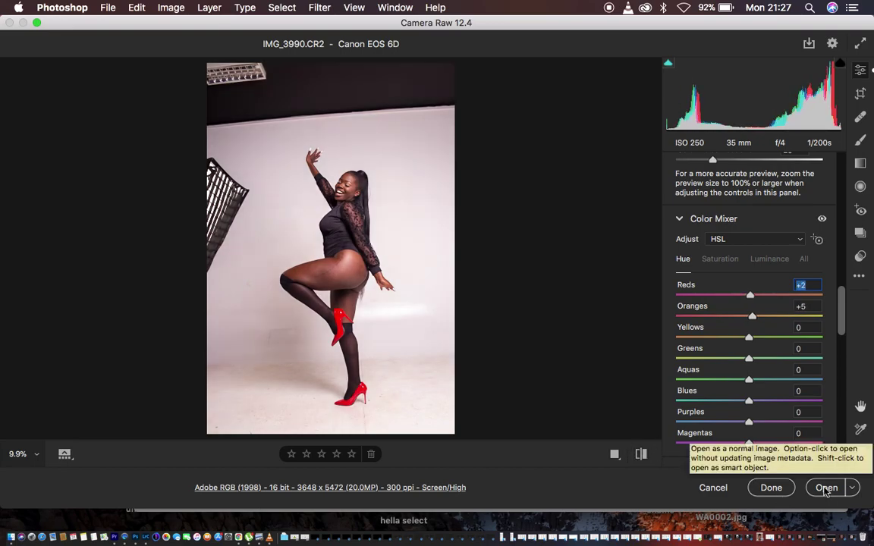
# - Keep the output depth at 16 Bits/Channel in the workflow preferences and open the raw photo as a normal image
pyautogui.click(283, 488)
pyautogui.click(530, 148)
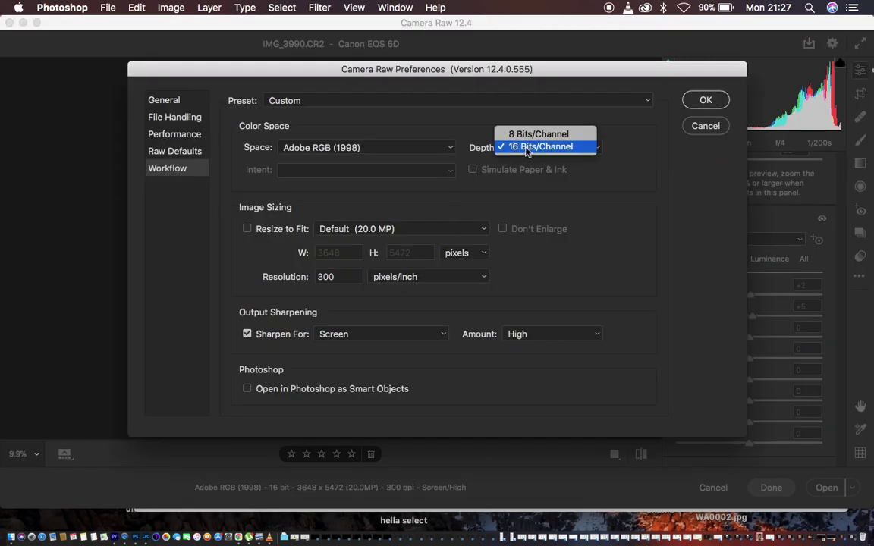
pyautogui.click(531, 146)
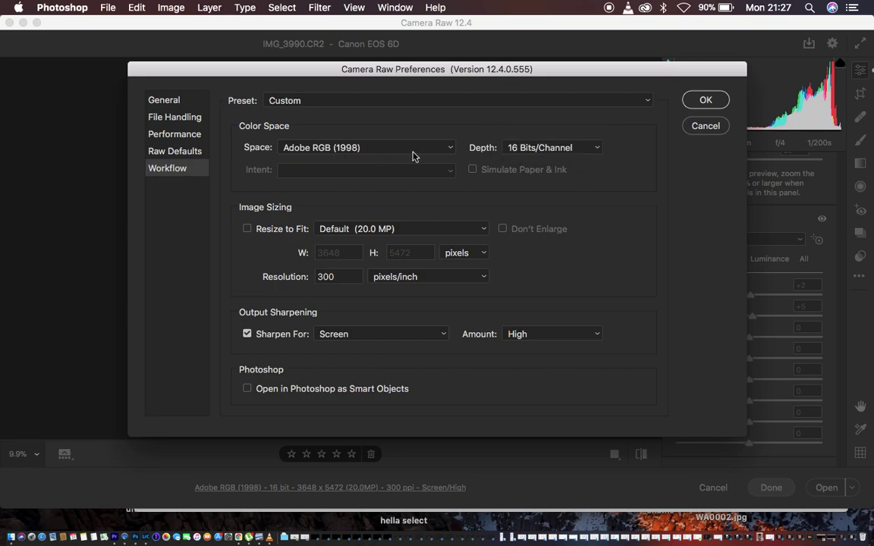
pyautogui.click(699, 98)
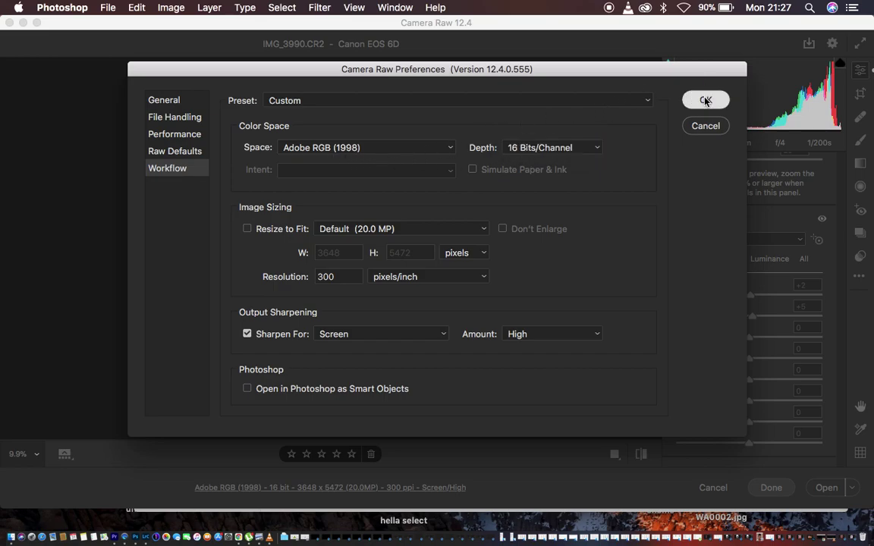
pyautogui.click(821, 487)
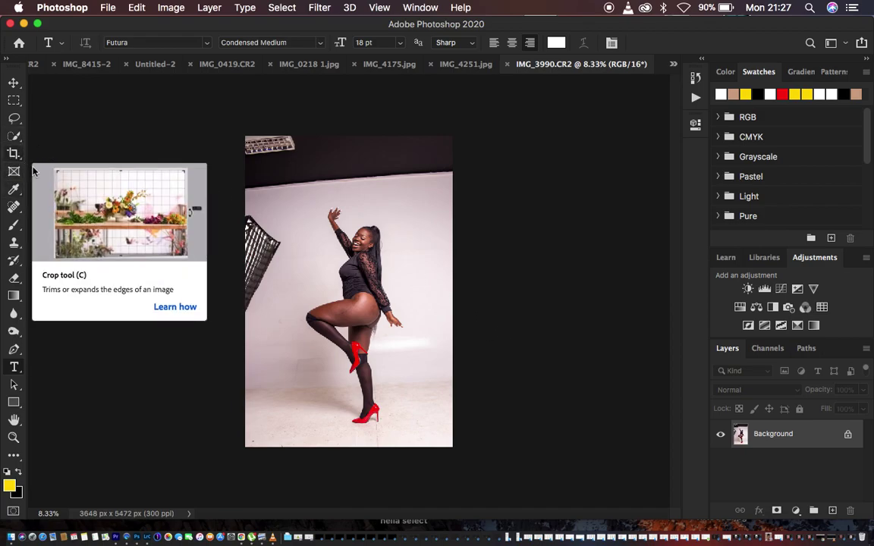
# - Crop the photo to the 4:5 (8:10) ratio, shifting the image upward to cut off most of the dark ceiling and keep both shoes
pyautogui.click(14, 155)
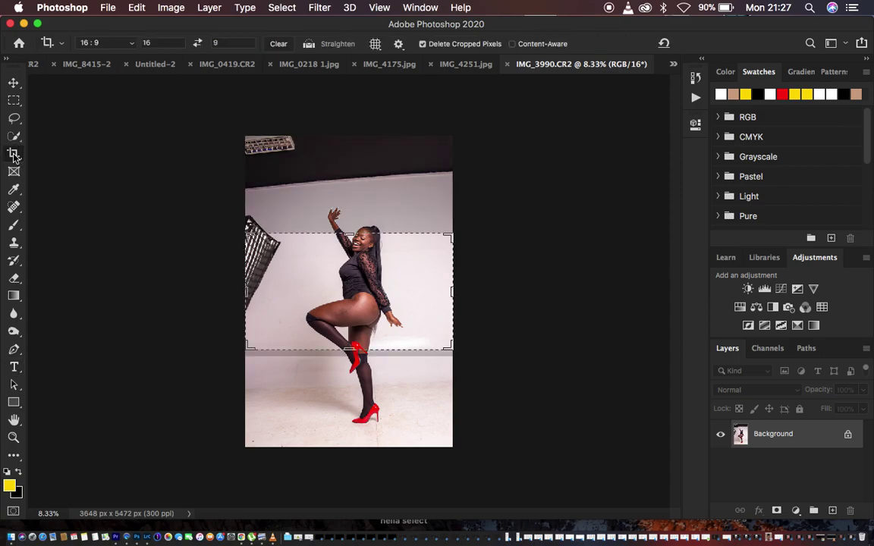
pyautogui.click(123, 46)
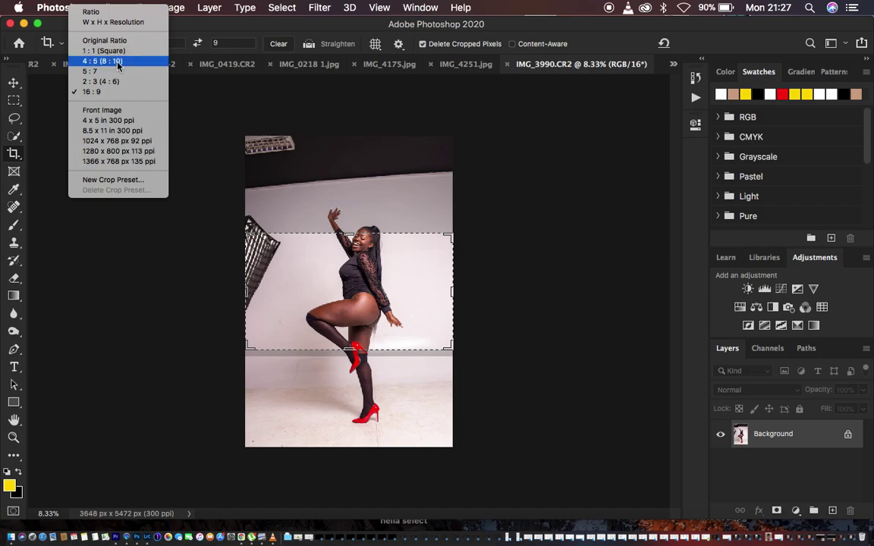
pyautogui.click(119, 67)
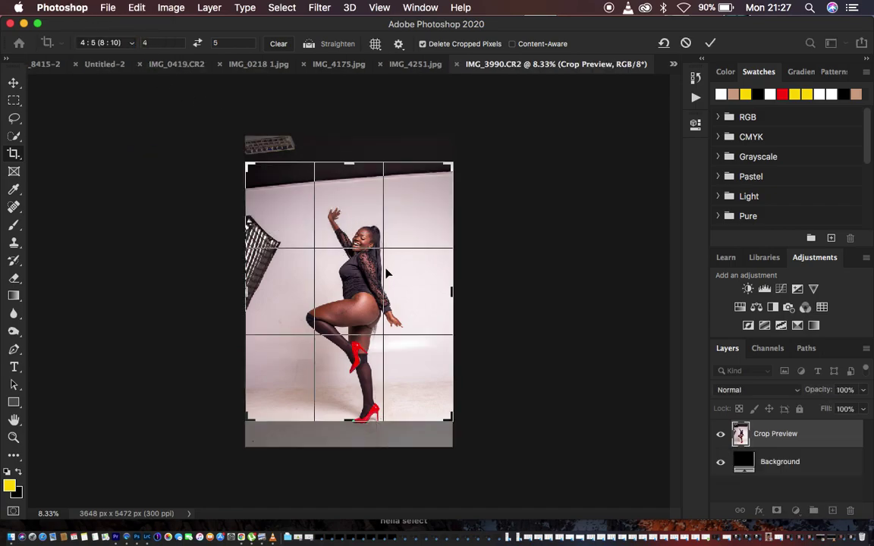
pyautogui.moveTo(374, 240); pyautogui.dragTo(362, 207)
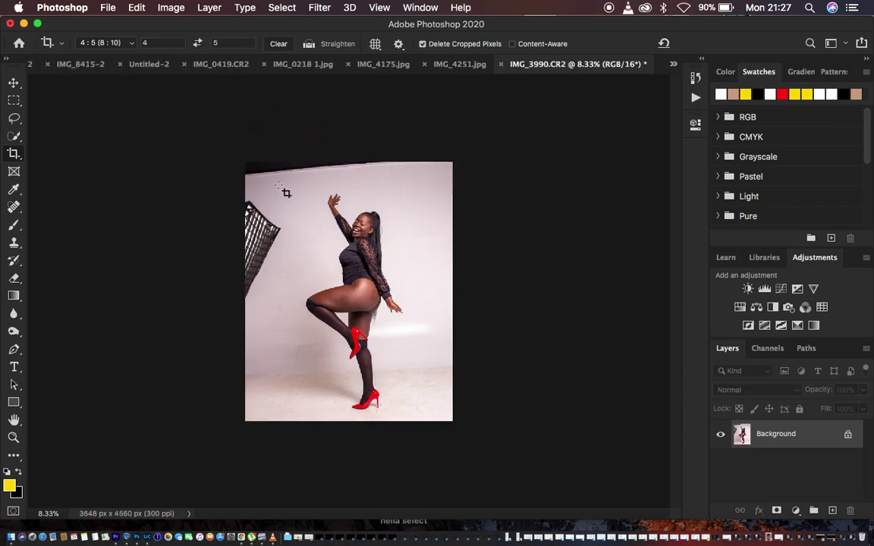
# - Choose the Spot Healing Brush and duplicate the Background layer
pyautogui.press('super+equal')
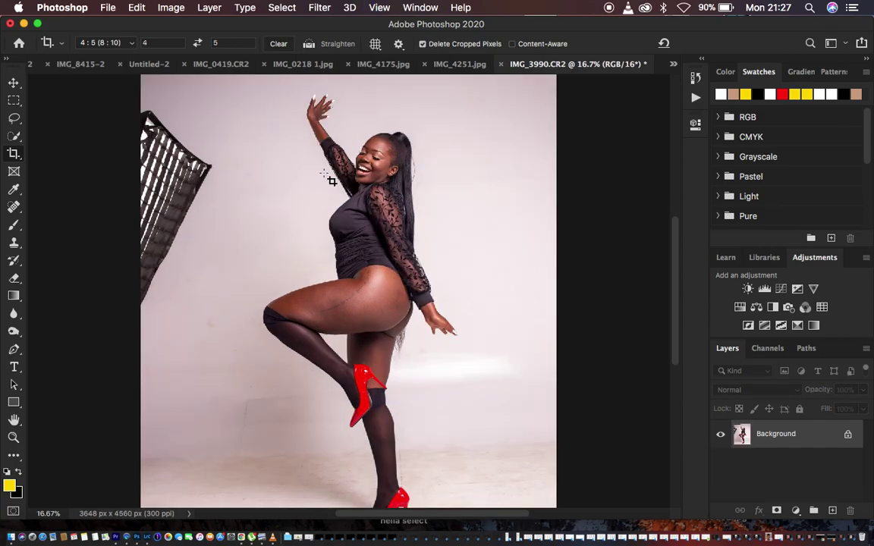
pyautogui.scroll(5, 524, 186)
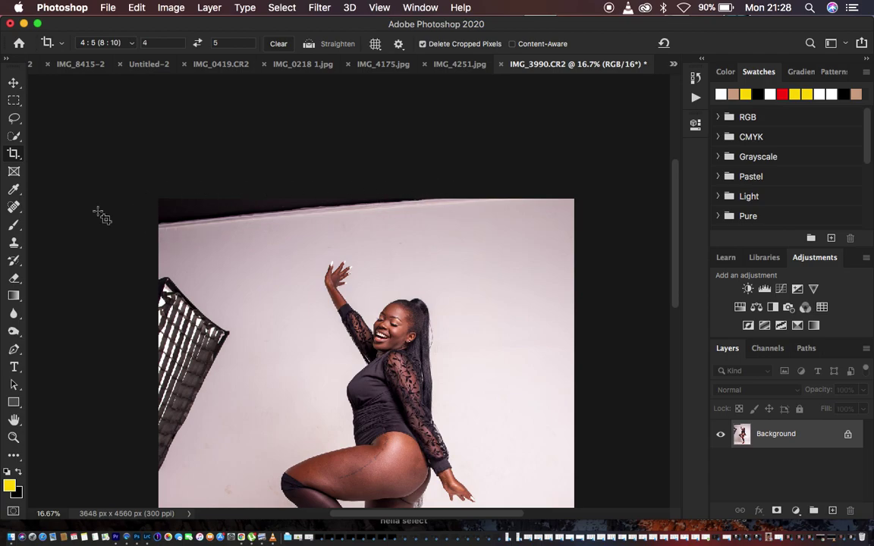
pyautogui.click(13, 208)
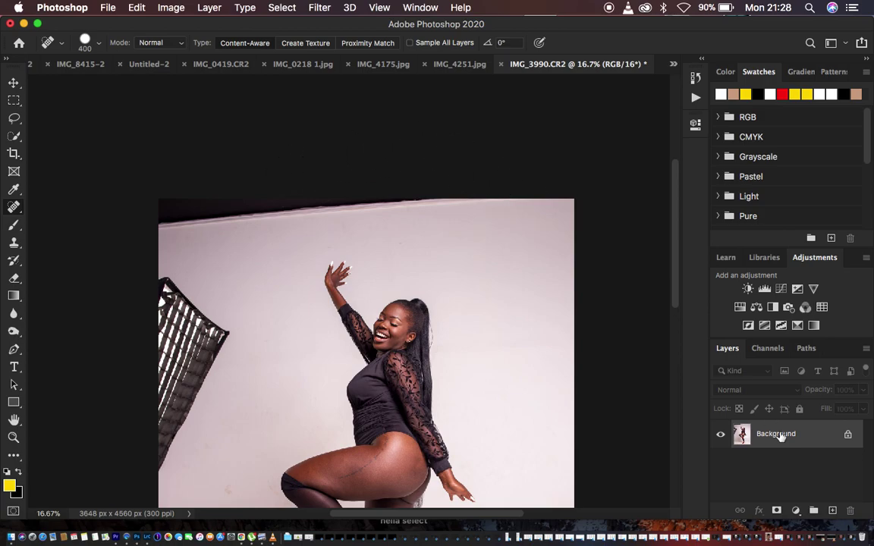
pyautogui.press('super+j')
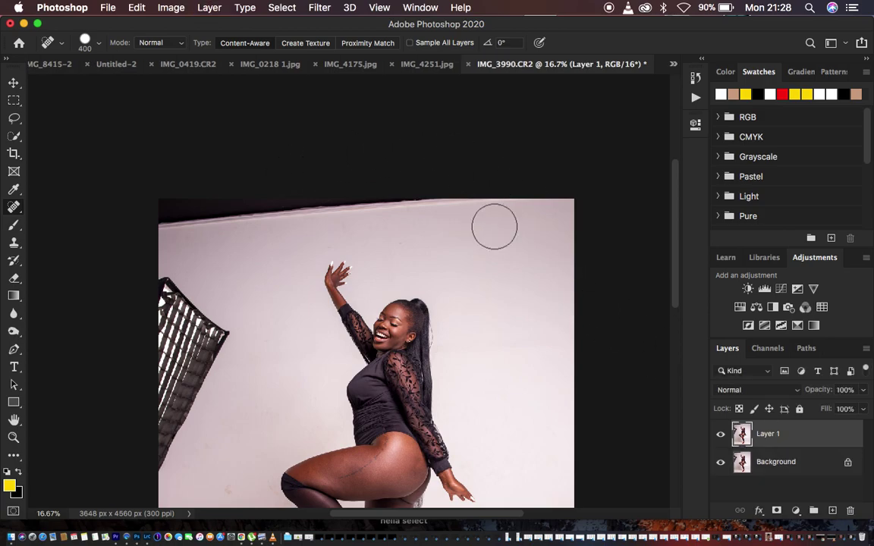
# - Remove the dark ceiling strip along the photo's upper edge using a Spot Healing Brush of size 200
pyautogui.press('[')
pyautogui.press('[')
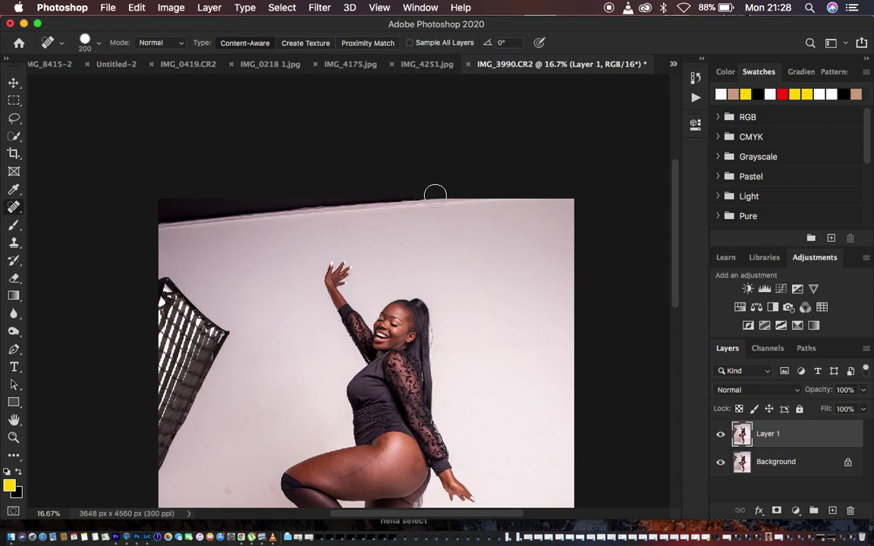
pyautogui.moveTo(434, 196)
pyautogui.mouseDown()
pyautogui.moveTo(157, 215)
pyautogui.moveTo(162, 206)
pyautogui.moveTo(305, 204)
pyautogui.moveTo(160, 222)
pyautogui.moveTo(468, 192)
pyautogui.mouseUp()
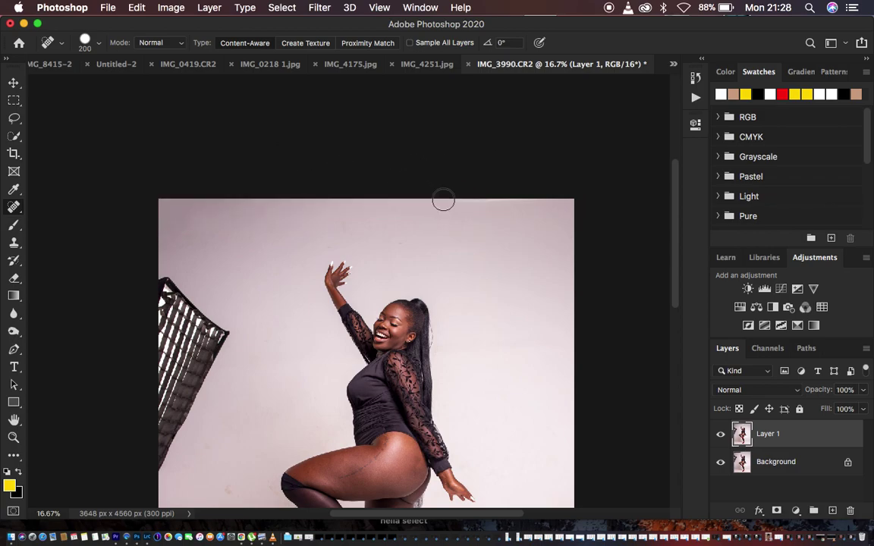
# - Clone clean backdrop over the lower part of the softbox using a Clone Stamp of size 700
pyautogui.scroll(-3, 443, 200)
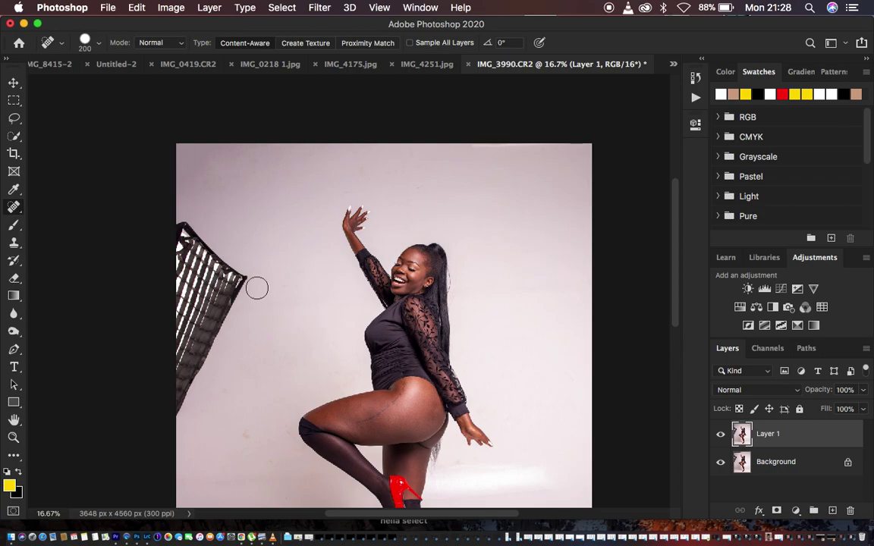
pyautogui.click(15, 243)
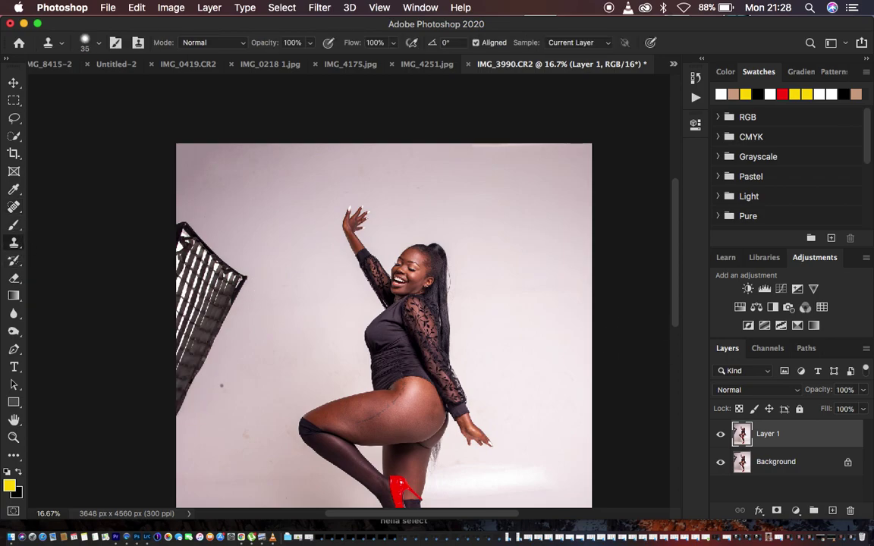
pyautogui.press(']')
pyautogui.press(']')
pyautogui.press(']')
pyautogui.press(']')
pyautogui.press(']')
pyautogui.press(']')
pyautogui.press(']')
pyautogui.press(']')
pyautogui.press(']')
pyautogui.press(']')
pyautogui.press(']')
pyautogui.press(']')
pyautogui.press(']')
pyautogui.press(']')
pyautogui.press(']')
pyautogui.press(']')
pyautogui.press(']')
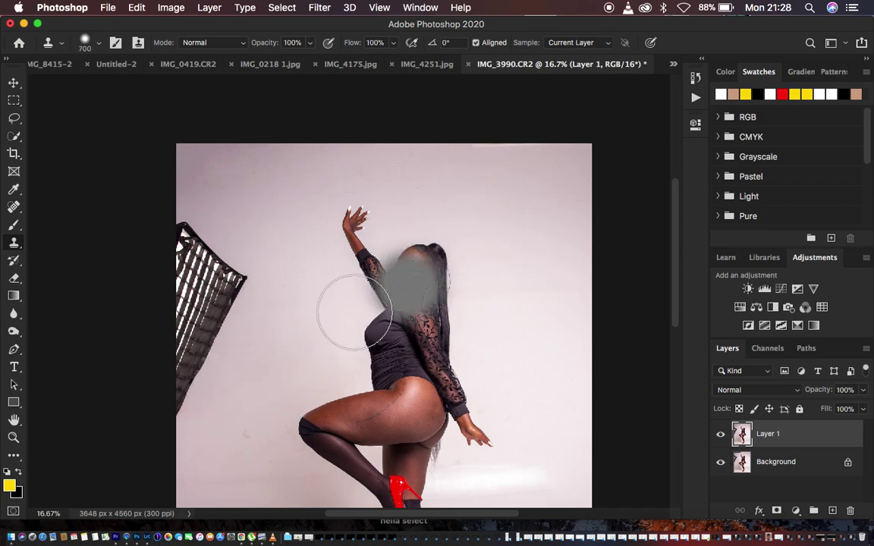
pyautogui.keyDown('alt'); pyautogui.click(215, 443); pyautogui.keyUp('alt')
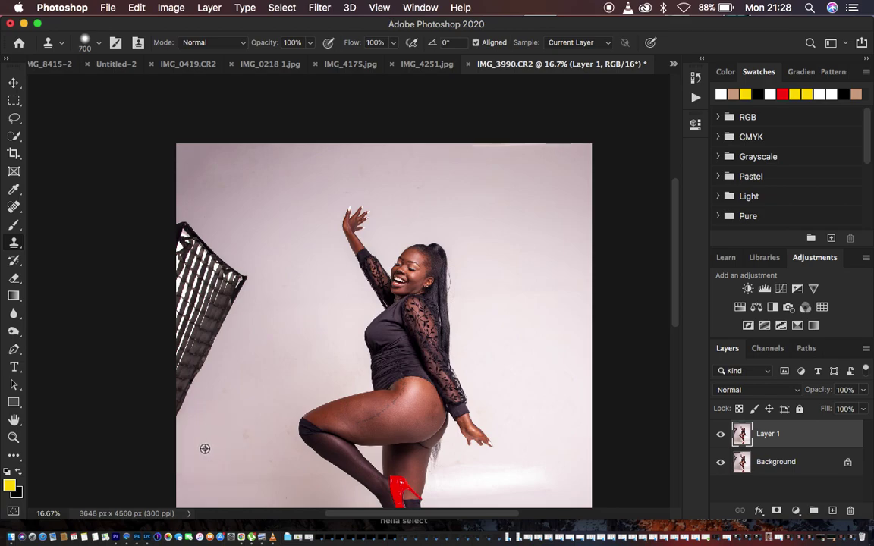
pyautogui.moveTo(197, 440)
pyautogui.mouseDown()
pyautogui.moveTo(196, 337)
pyautogui.moveTo(224, 323)
pyautogui.moveTo(237, 327)
pyautogui.moveTo(224, 357)
pyautogui.mouseUp()
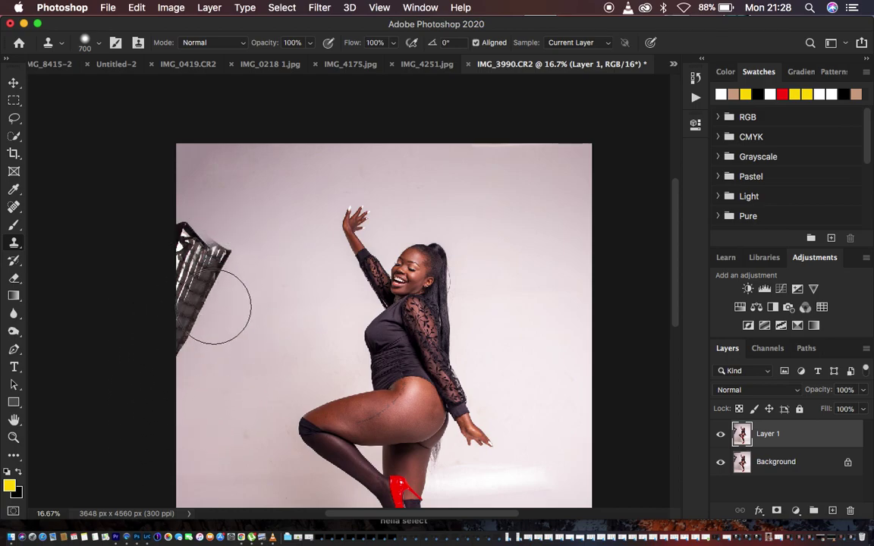
# - Clone out the remaining upper part of the softbox with backdrop sampled just below and beside it
pyautogui.keyDown('alt'); pyautogui.click(197, 392); pyautogui.keyUp('alt')
pyautogui.moveTo(188, 355)
pyautogui.mouseDown()
pyautogui.moveTo(195, 349)
pyautogui.moveTo(191, 281)
pyautogui.mouseUp()
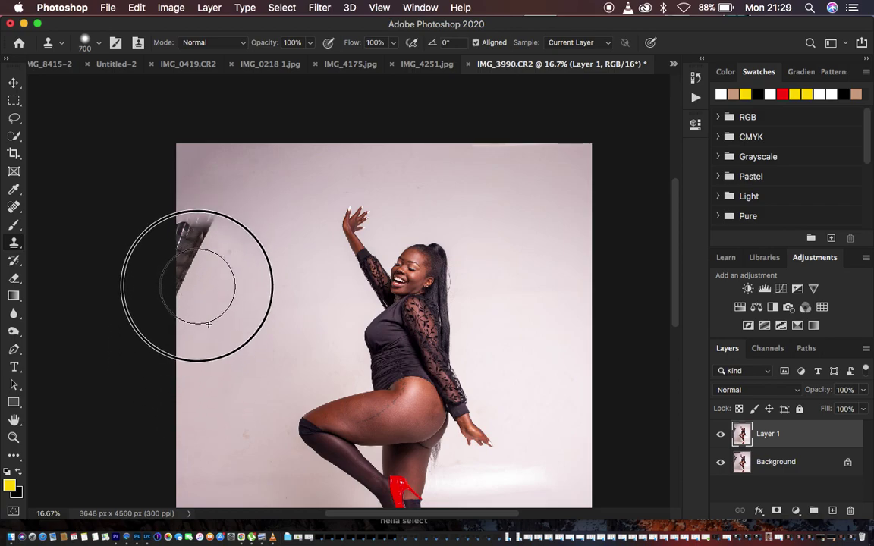
pyautogui.keyDown('alt'); pyautogui.click(241, 226); pyautogui.keyUp('alt')
pyautogui.moveTo(195, 220)
pyautogui.mouseDown()
pyautogui.moveTo(175, 238)
pyautogui.moveTo(190, 280)
pyautogui.moveTo(181, 254)
pyautogui.mouseUp()
pyautogui.keyDown('alt'); pyautogui.click(226, 245); pyautogui.keyUp('alt')
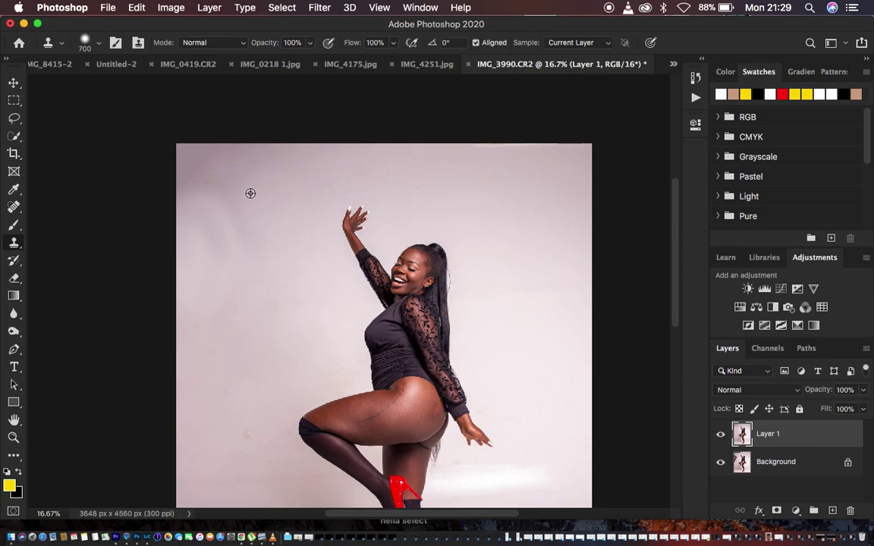
# - Compare the cleaned backdrop with the original over the whole photo by toggling the visibility of Layer 1
pyautogui.press('super+minus')
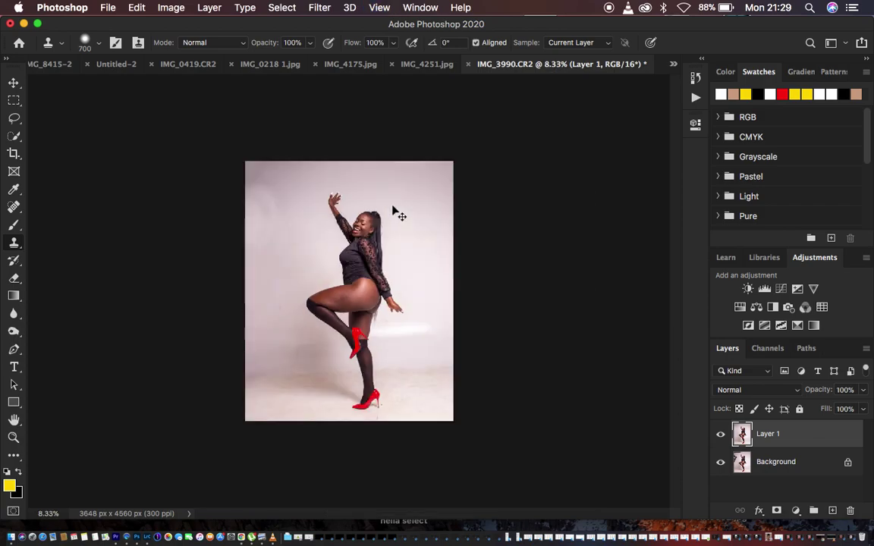
pyautogui.press('super+plus')
pyautogui.press('super+plus')
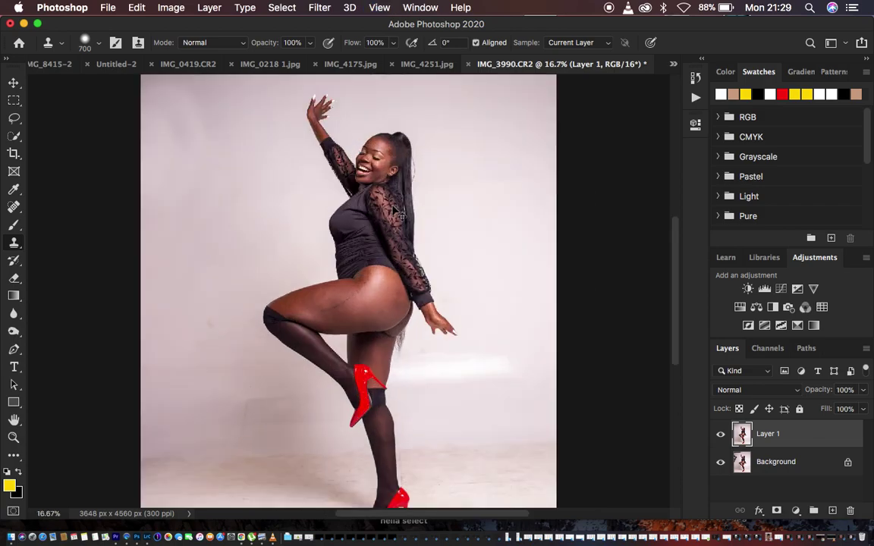
pyautogui.press('super+minus')
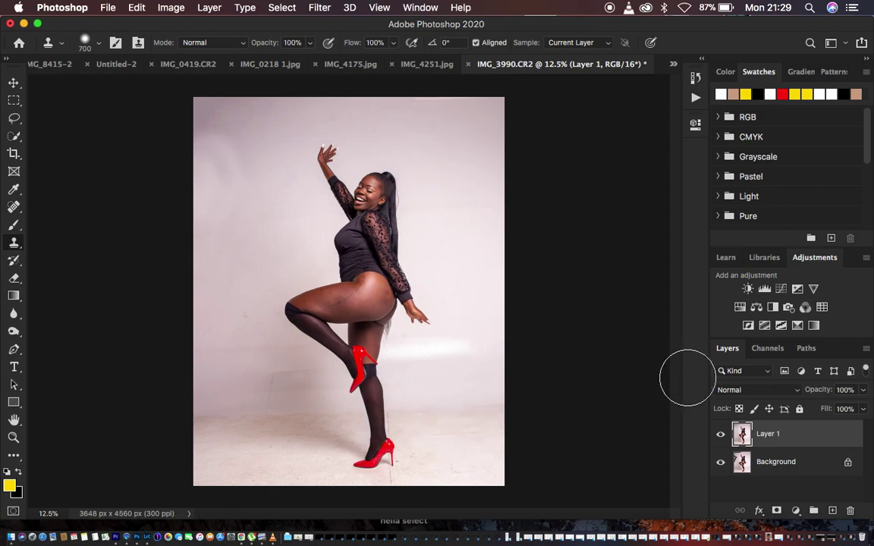
pyautogui.click(719, 434)
pyautogui.click(720, 434)
pyautogui.click(720, 434)
pyautogui.click(720, 433)
pyautogui.click(719, 434)
pyautogui.click(719, 434)
pyautogui.click(719, 433)
pyautogui.click(720, 433)
# - Merge Layer 1 into the Background and run the FS 16 BIT action for frequency separation
pyautogui.press('super+j')
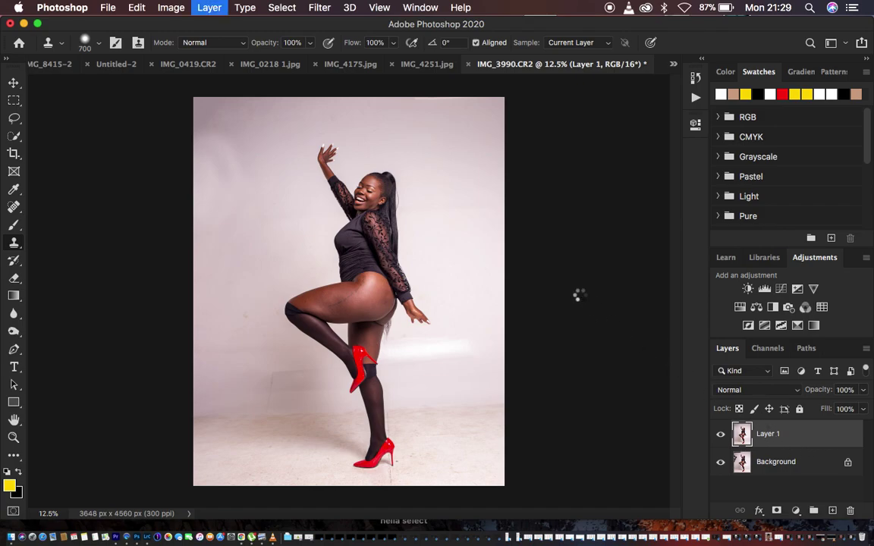
pyautogui.press('super+z')
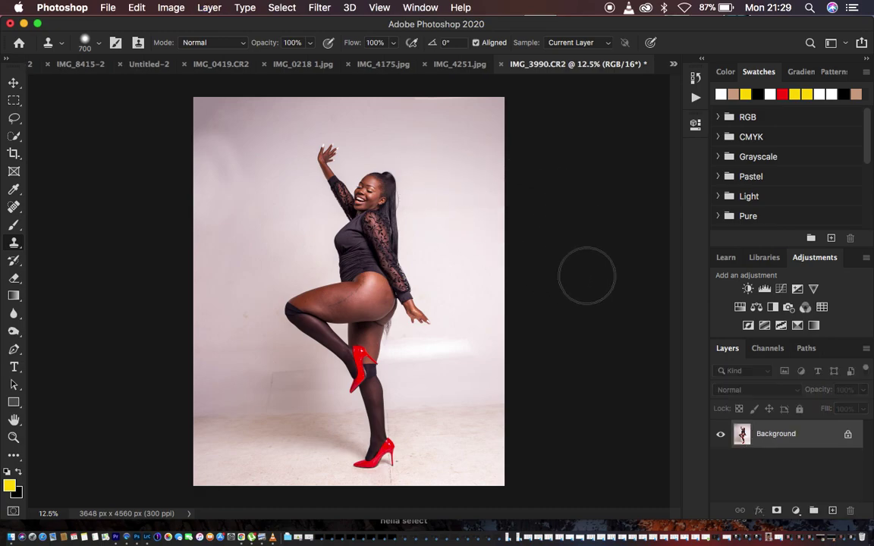
pyautogui.click(696, 97)
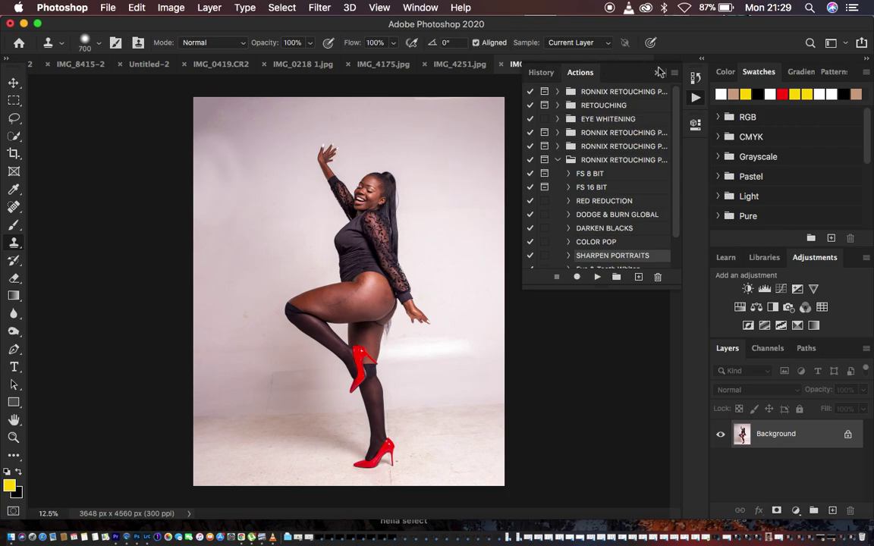
pyautogui.click(658, 73)
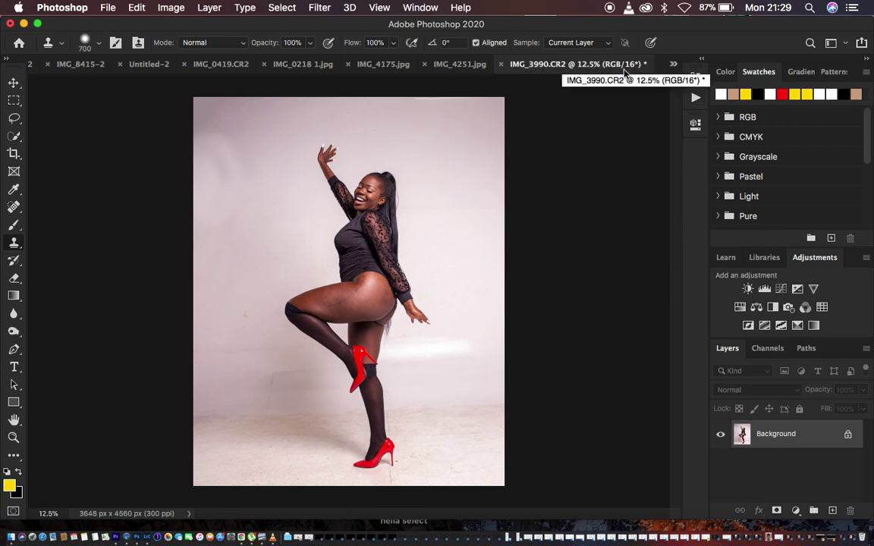
pyautogui.click(696, 99)
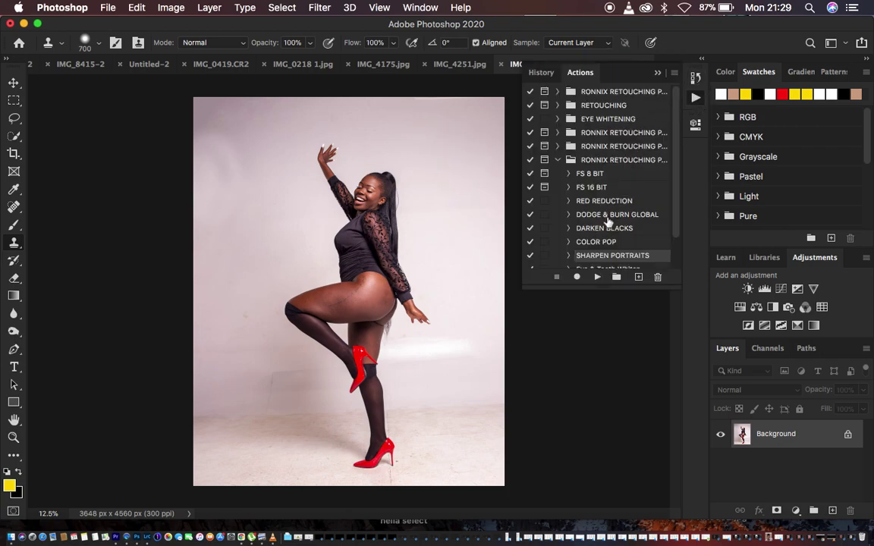
pyautogui.click(596, 189)
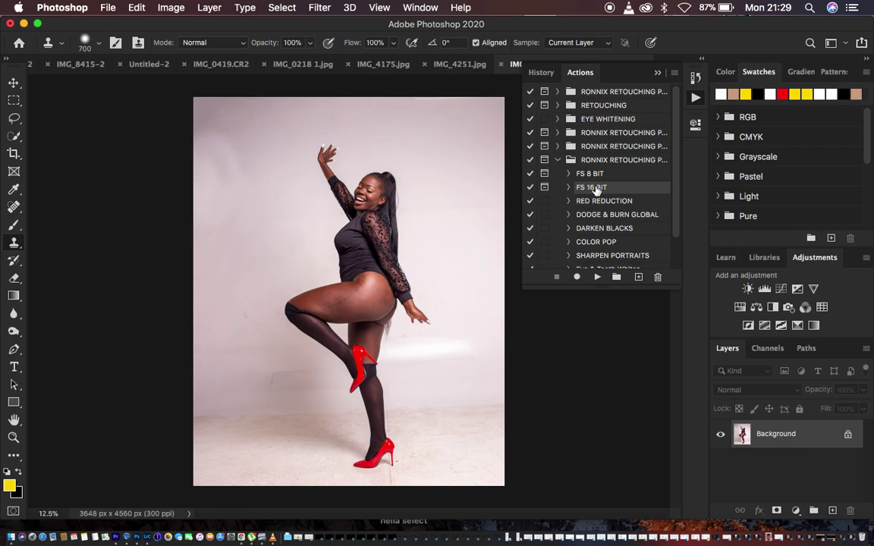
pyautogui.click(597, 277)
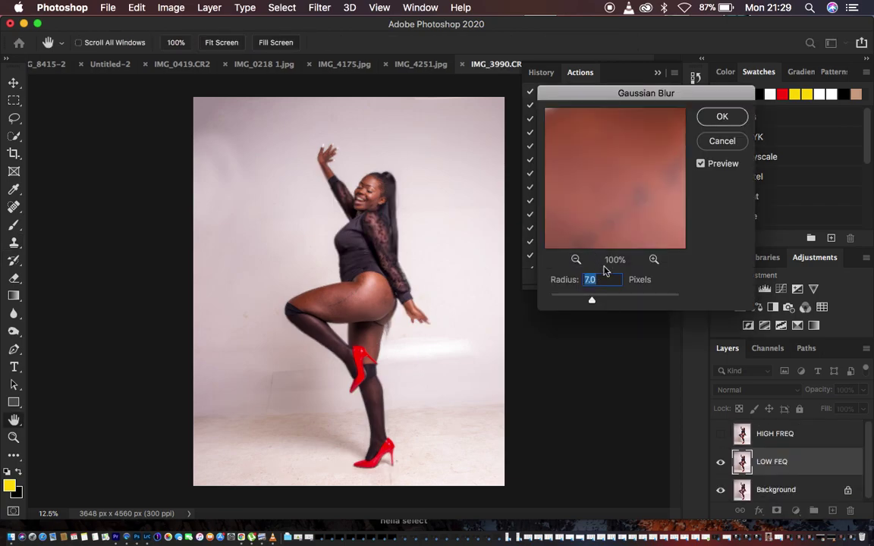
# - Apply the low-frequency layer's Gaussian Blur with a radius of 5.0 pixels, judging the blur on the facial skin in the preview
pyautogui.moveTo(592, 301); pyautogui.dragTo(544, 301)
pyautogui.click(599, 184)
pyautogui.moveTo(599, 185); pyautogui.dragTo(625, 348)
pyautogui.moveTo(628, 176); pyautogui.dragTo(575, 263)
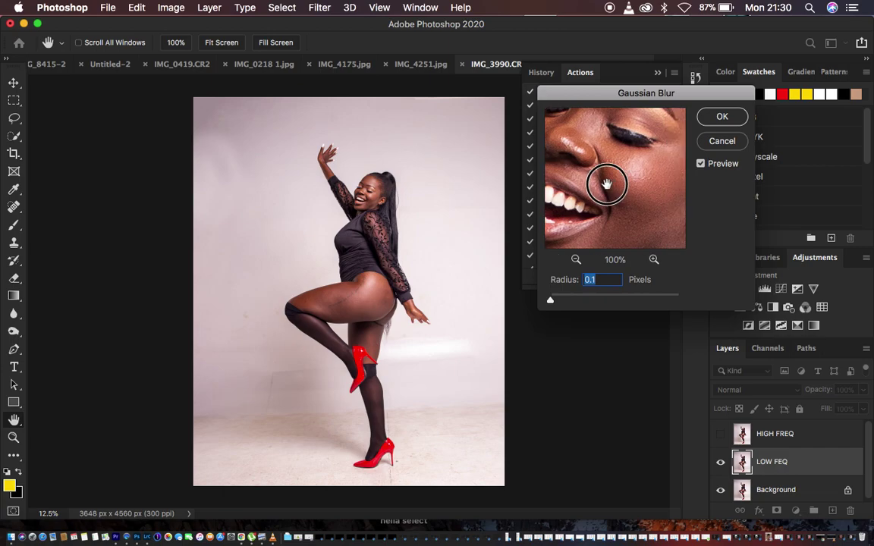
pyautogui.moveTo(607, 181); pyautogui.dragTo(578, 179)
pyautogui.click(653, 260)
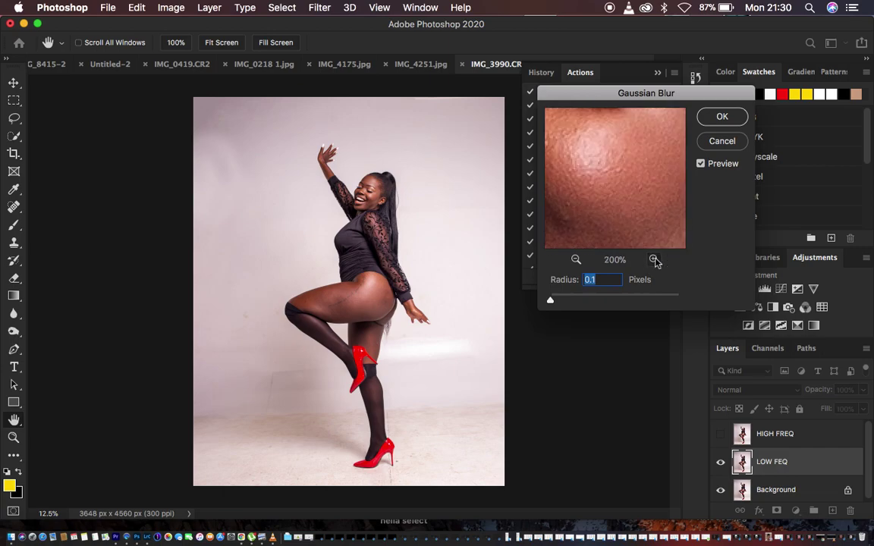
pyautogui.moveTo(616, 196); pyautogui.dragTo(632, 169)
pyautogui.moveTo(551, 300); pyautogui.dragTo(585, 304)
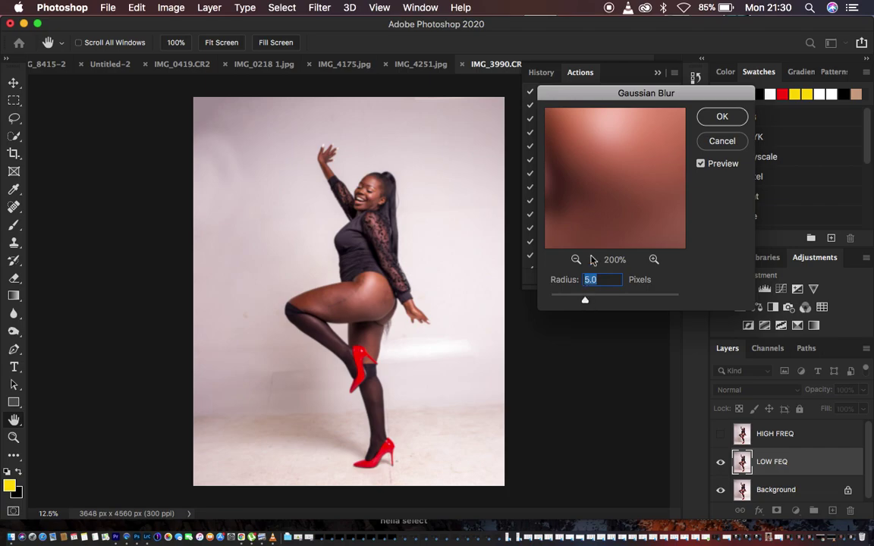
pyautogui.moveTo(625, 198); pyautogui.dragTo(684, 129)
pyautogui.click(706, 116)
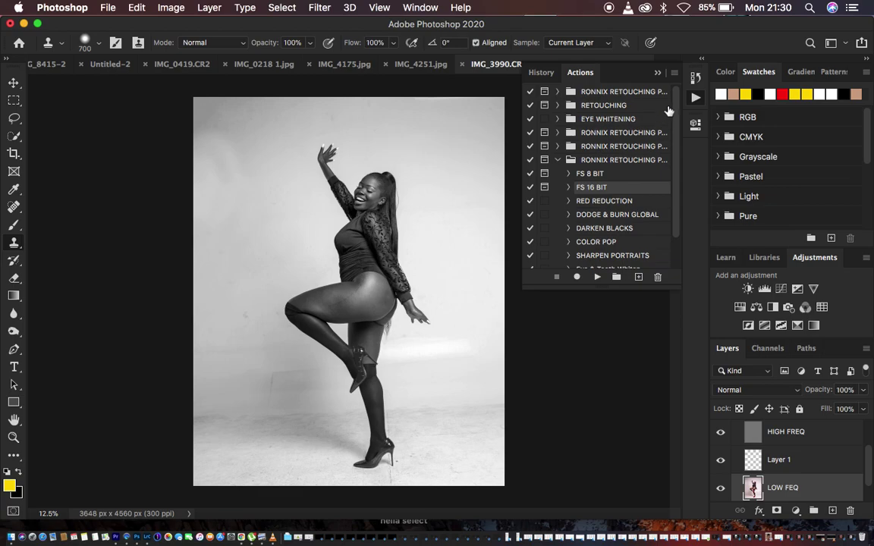
# - Hide the Black & White 1 and HIGH FREQ layers in the FREQ SEP 16 BIT group
pyautogui.click(658, 72)
pyautogui.scroll(2, 798, 450)
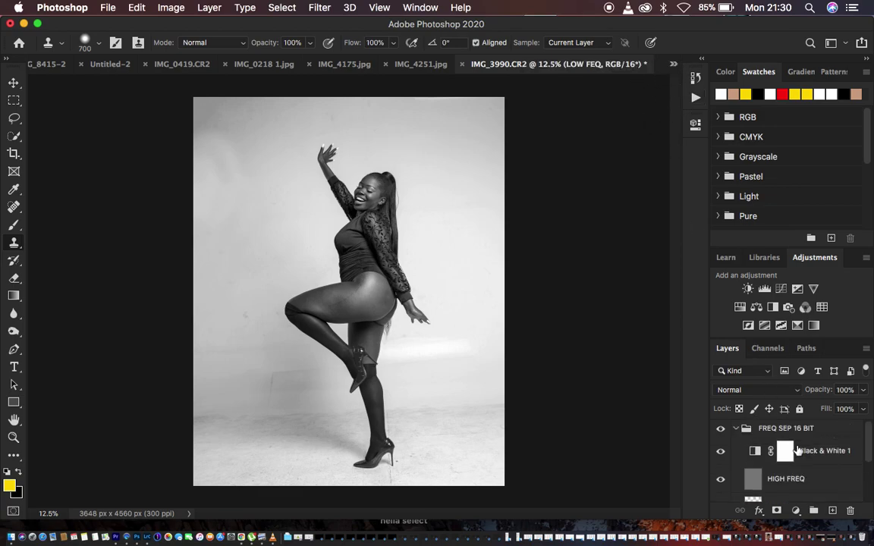
pyautogui.click(721, 453)
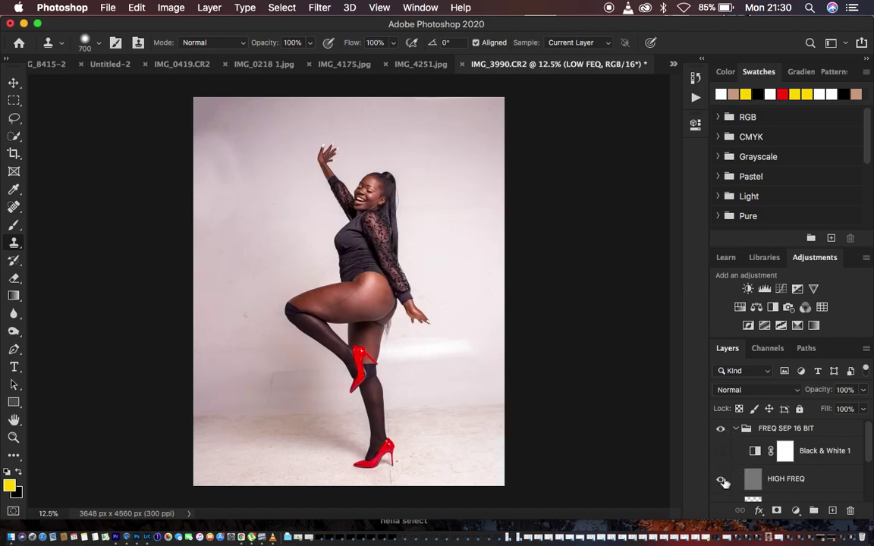
pyautogui.scroll(-1, 809, 454)
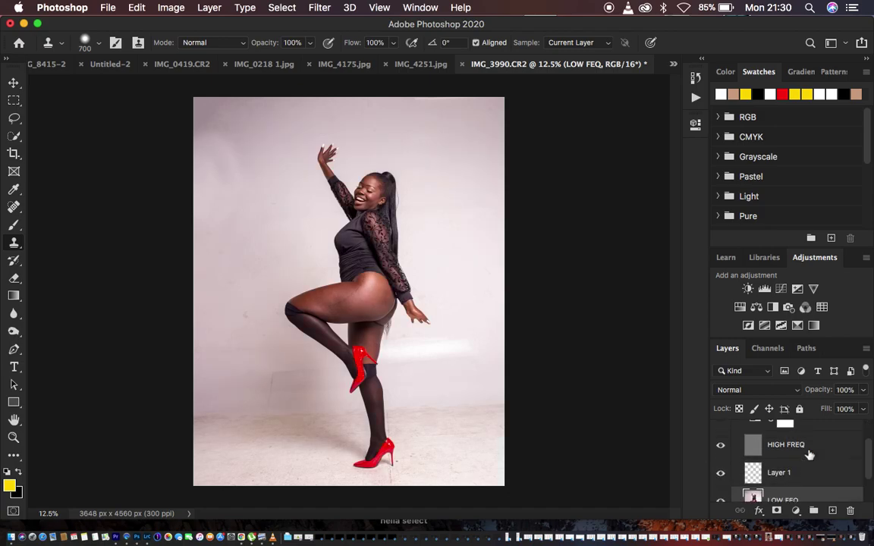
pyautogui.click(720, 462)
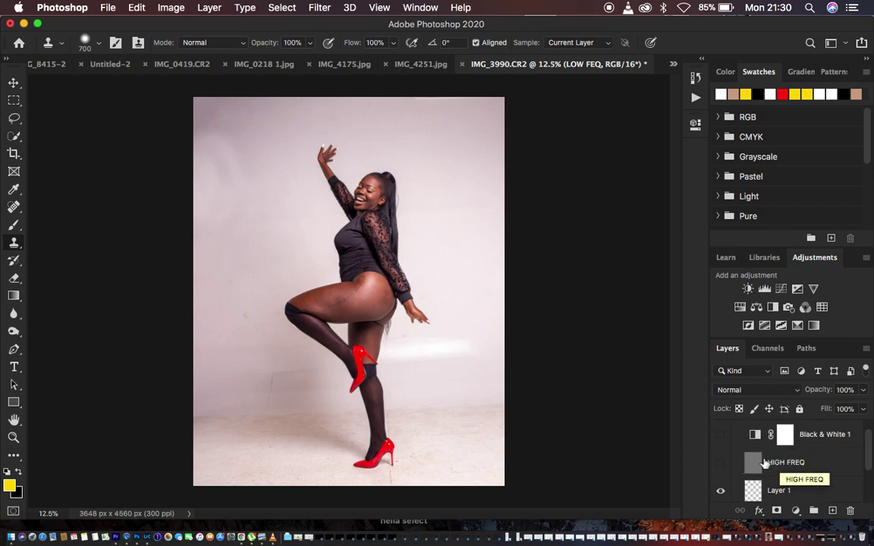
# - Choose the Mixer Brush and set it to clean the brush after each stroke
pyautogui.click(12, 232)
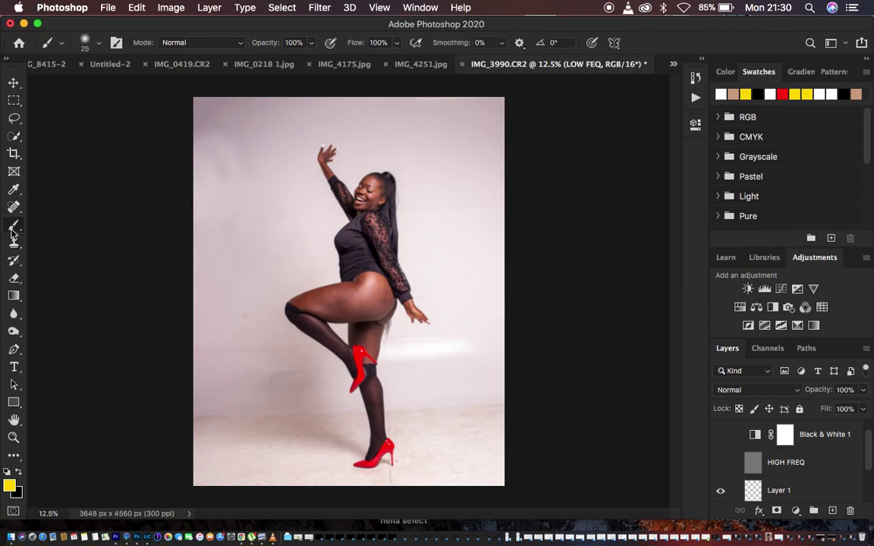
pyautogui.rightClick(12, 233)
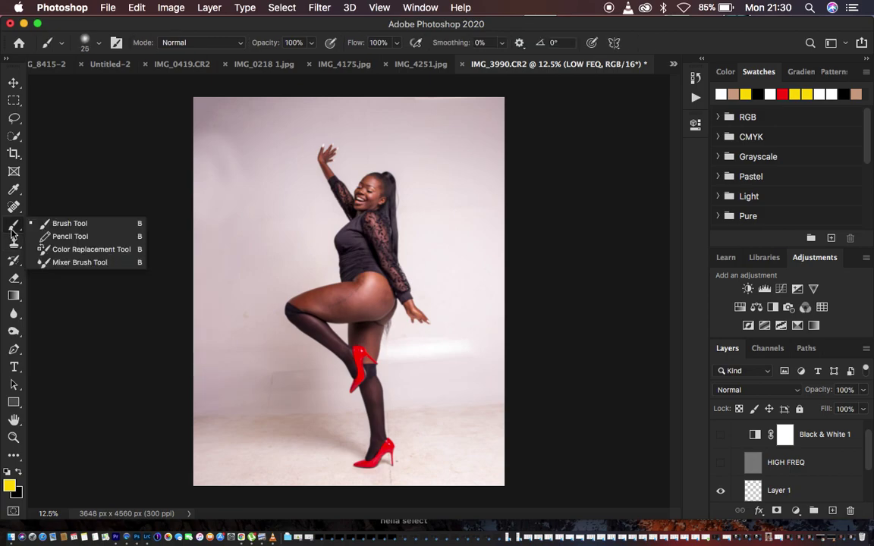
pyautogui.click(79, 262)
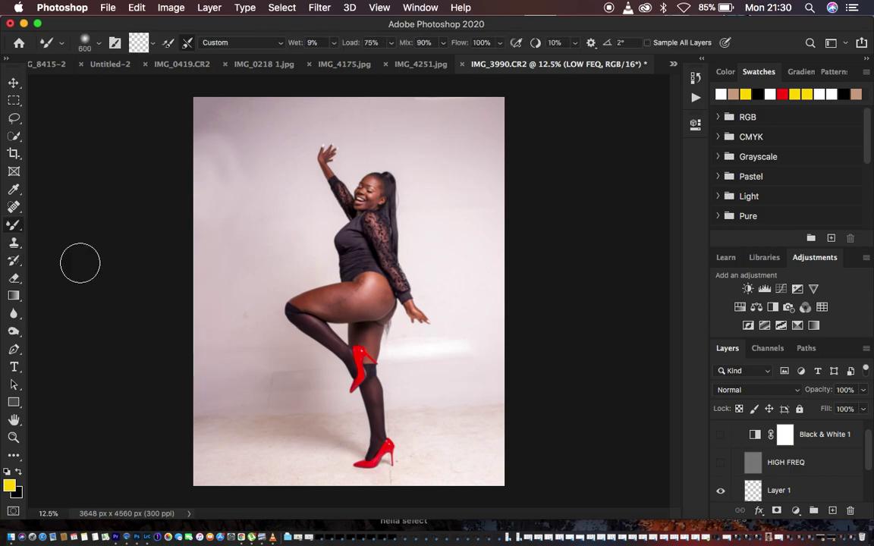
pyautogui.click(153, 44)
pyautogui.click(157, 68)
pyautogui.click(186, 41)
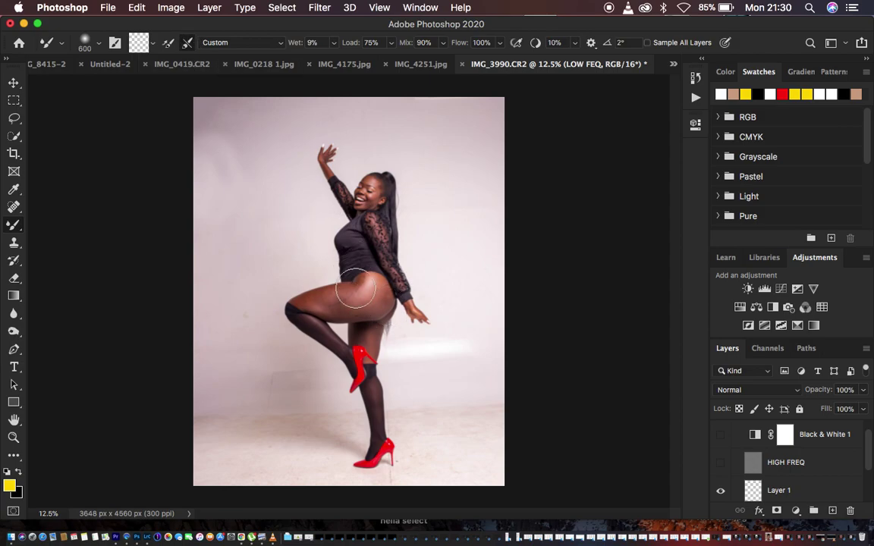
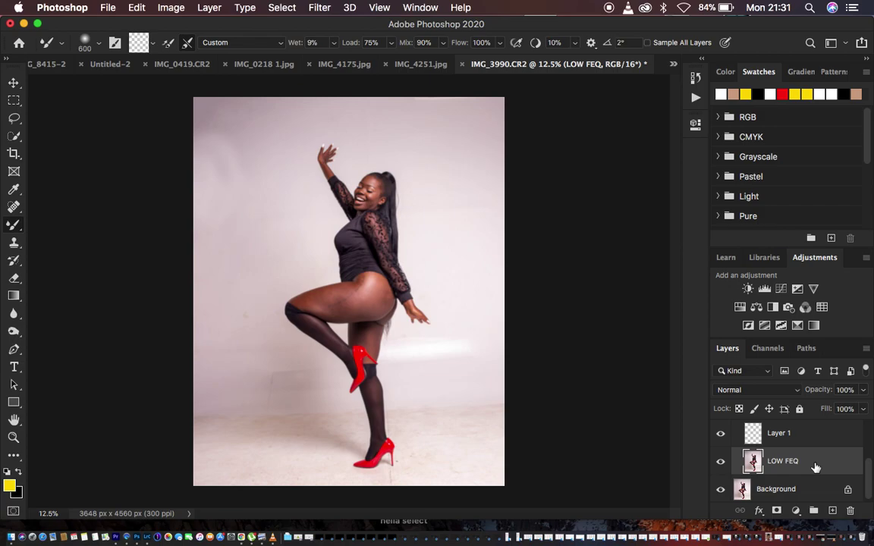
# - Reduce the Mixer Brush to 150 px and blend the skin tones along the raised thigh on the LOW FEQ layer
pyautogui.press('super+equal')
pyautogui.press('super+equal')
pyautogui.press('super+equal')
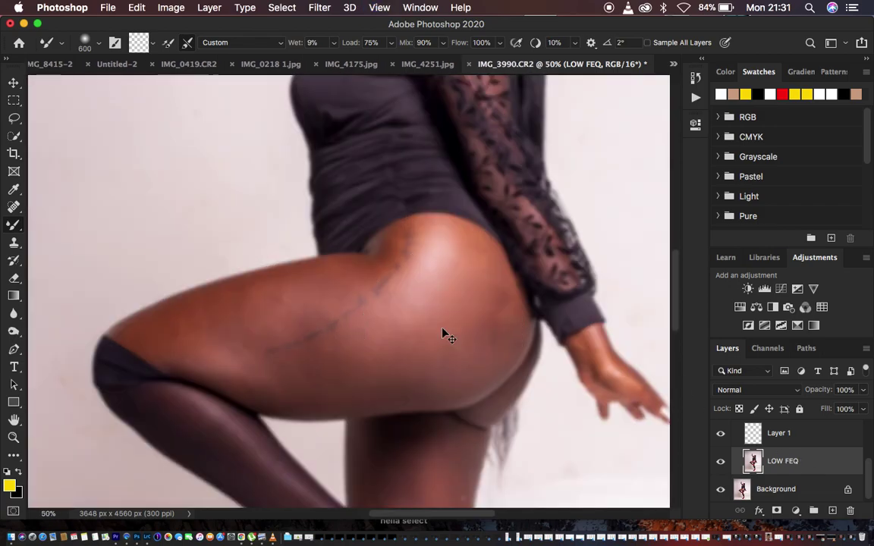
pyautogui.press('super+equal')
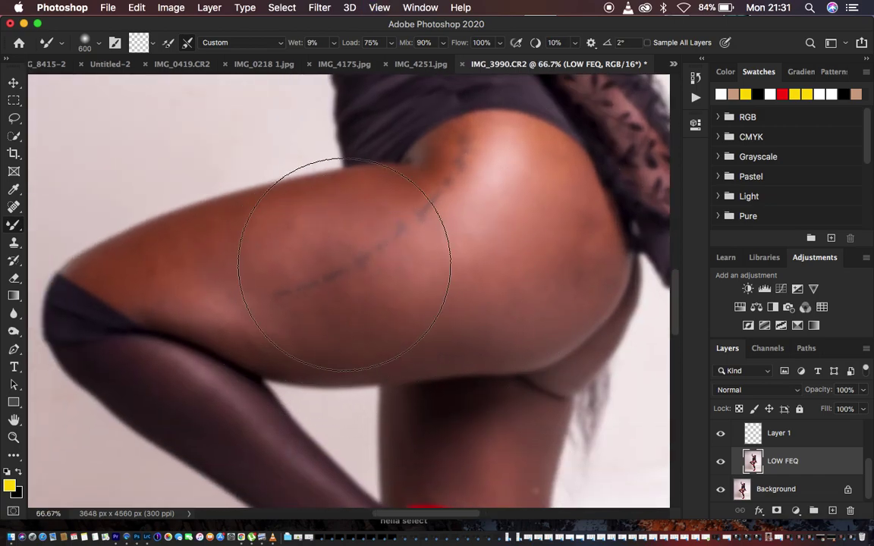
pyautogui.press('[')
pyautogui.press('[')
pyautogui.press('[')
pyautogui.press('[')
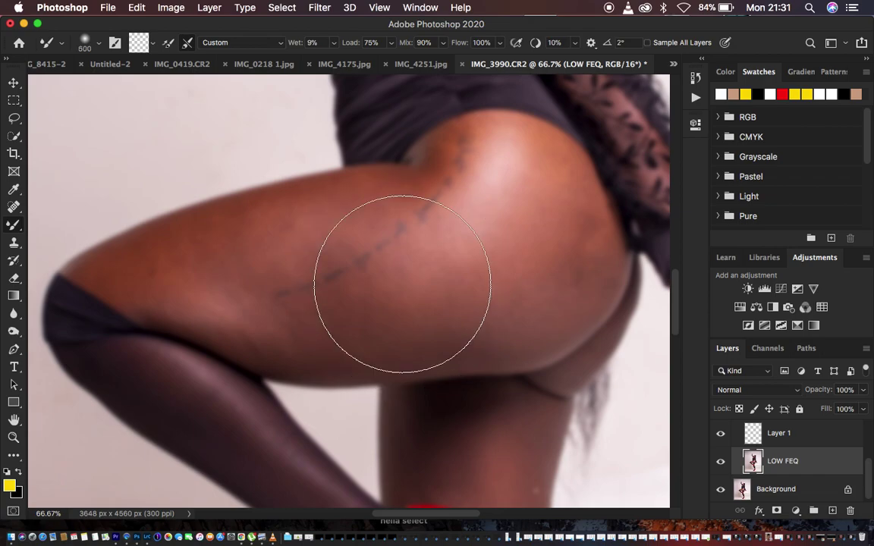
pyautogui.press('[')
pyautogui.press('[')
pyautogui.press('[')
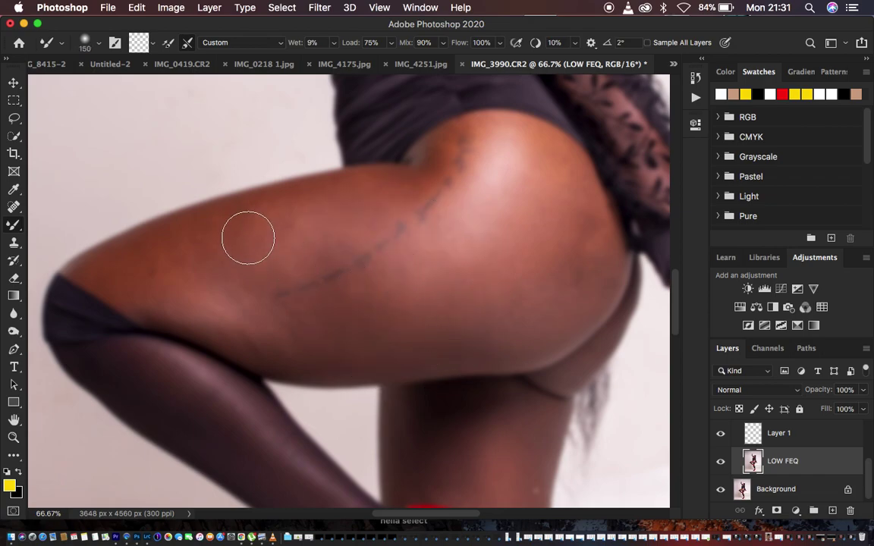
pyautogui.moveTo(182, 241)
pyautogui.mouseDown()
pyautogui.moveTo(143, 268)
pyautogui.moveTo(116, 266)
pyautogui.moveTo(244, 239)
pyautogui.moveTo(284, 216)
pyautogui.moveTo(186, 246)
pyautogui.moveTo(285, 240)
pyautogui.moveTo(315, 222)
pyautogui.moveTo(288, 225)
pyautogui.moveTo(257, 261)
pyautogui.moveTo(214, 273)
pyautogui.moveTo(188, 273)
pyautogui.moveTo(195, 259)
pyautogui.moveTo(94, 267)
pyautogui.moveTo(178, 268)
pyautogui.moveTo(355, 235)
pyautogui.moveTo(389, 201)
pyautogui.moveTo(377, 186)
pyautogui.moveTo(409, 187)
pyautogui.moveTo(439, 145)
pyautogui.moveTo(434, 158)
pyautogui.moveTo(357, 193)
pyautogui.moveTo(266, 196)
pyautogui.moveTo(313, 196)
pyautogui.moveTo(273, 237)
pyautogui.moveTo(138, 308)
pyautogui.moveTo(173, 300)
pyautogui.mouseUp()
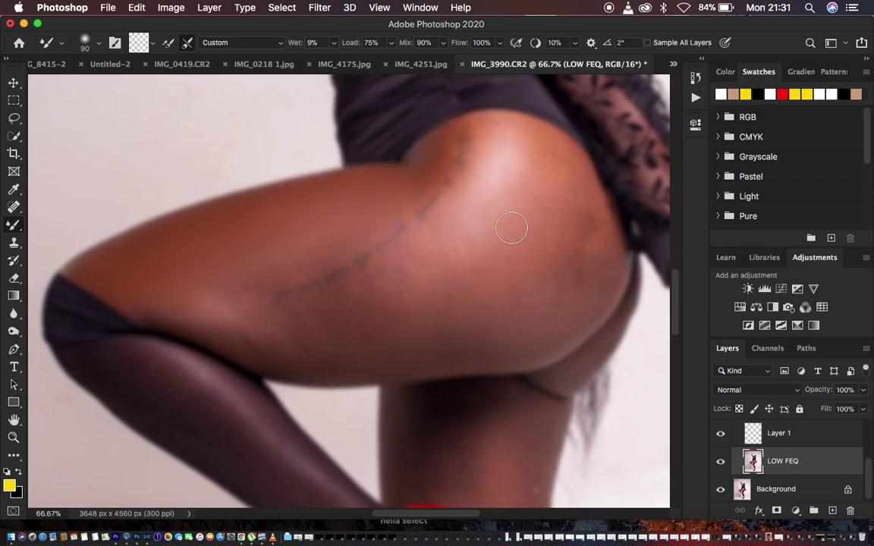
# - Even out the highlights and blotches across the hip, buttock and raised thigh using the Mixer Brush at about 80 to 100 px
pyautogui.moveTo(509, 225)
pyautogui.mouseDown()
pyautogui.moveTo(494, 190)
pyautogui.moveTo(503, 154)
pyautogui.moveTo(464, 220)
pyautogui.mouseUp()
pyautogui.moveTo(505, 164)
pyautogui.mouseDown()
pyautogui.moveTo(552, 153)
pyautogui.moveTo(560, 174)
pyautogui.moveTo(550, 163)
pyautogui.moveTo(542, 211)
pyautogui.moveTo(512, 264)
pyautogui.moveTo(549, 247)
pyautogui.moveTo(508, 285)
pyautogui.moveTo(450, 302)
pyautogui.moveTo(407, 295)
pyautogui.moveTo(421, 277)
pyautogui.moveTo(387, 298)
pyautogui.moveTo(439, 308)
pyautogui.moveTo(271, 339)
pyautogui.moveTo(276, 350)
pyautogui.moveTo(331, 333)
pyautogui.moveTo(376, 335)
pyautogui.moveTo(237, 327)
pyautogui.moveTo(244, 315)
pyautogui.moveTo(228, 317)
pyautogui.moveTo(225, 297)
pyautogui.moveTo(252, 274)
pyautogui.moveTo(305, 255)
pyautogui.moveTo(222, 301)
pyautogui.moveTo(126, 304)
pyautogui.moveTo(147, 297)
pyautogui.moveTo(160, 236)
pyautogui.mouseUp()
pyautogui.moveTo(442, 172)
pyautogui.mouseDown()
pyautogui.moveTo(433, 152)
pyautogui.moveTo(407, 195)
pyautogui.mouseUp()
pyautogui.moveTo(539, 189)
pyautogui.mouseDown()
pyautogui.moveTo(460, 238)
pyautogui.moveTo(433, 238)
pyautogui.moveTo(367, 286)
pyautogui.mouseUp()
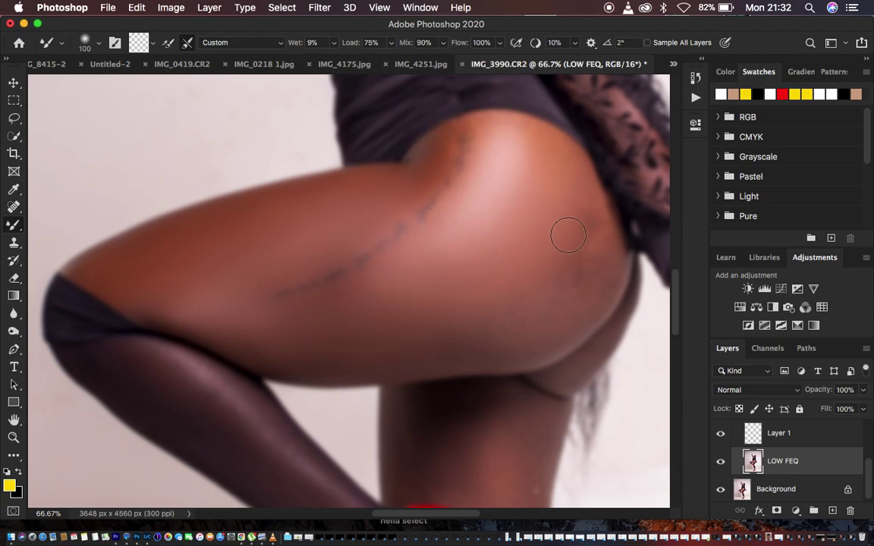
pyautogui.moveTo(569, 235)
pyautogui.mouseDown()
pyautogui.moveTo(566, 206)
pyautogui.moveTo(588, 258)
pyautogui.moveTo(580, 286)
pyautogui.moveTo(583, 279)
pyautogui.moveTo(519, 319)
pyautogui.moveTo(521, 312)
pyautogui.moveTo(376, 361)
pyautogui.moveTo(283, 337)
pyautogui.moveTo(238, 341)
pyautogui.moveTo(324, 343)
pyautogui.moveTo(503, 313)
pyautogui.moveTo(565, 182)
pyautogui.moveTo(582, 214)
pyautogui.mouseUp()
pyautogui.moveTo(631, 245)
pyautogui.mouseDown()
pyautogui.moveTo(521, 142)
pyautogui.moveTo(533, 152)
pyautogui.moveTo(527, 158)
pyautogui.moveTo(486, 156)
pyautogui.mouseUp()
pyautogui.moveTo(436, 141)
pyautogui.mouseDown()
pyautogui.moveTo(428, 167)
pyautogui.moveTo(445, 142)
pyautogui.moveTo(503, 128)
pyautogui.moveTo(490, 123)
pyautogui.moveTo(440, 142)
pyautogui.moveTo(396, 176)
pyautogui.mouseUp()
pyautogui.moveTo(209, 250); pyautogui.dragTo(147, 284)
# - Show the HIGH FREQ layer and toggle the FREQ SEP 16 BIT group to compare the skin before and after blending
pyautogui.scroll(5, 811, 472)
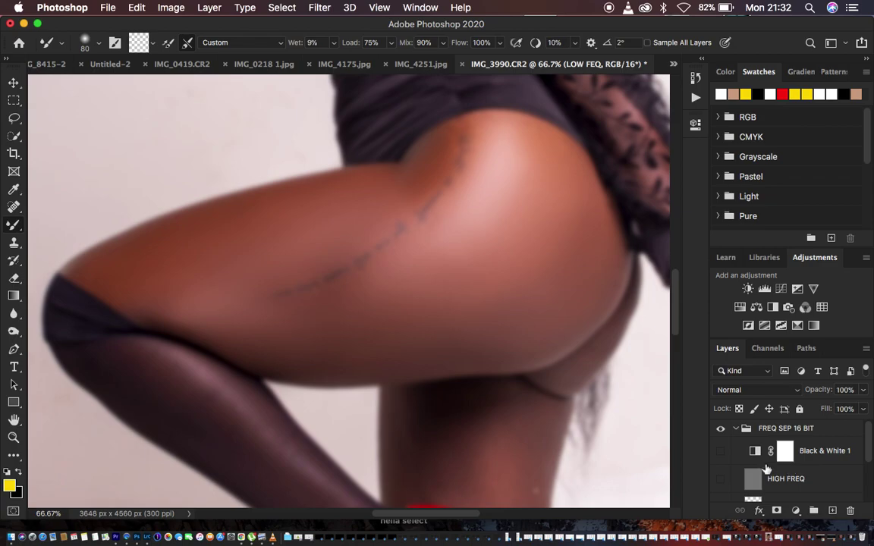
pyautogui.click(722, 478)
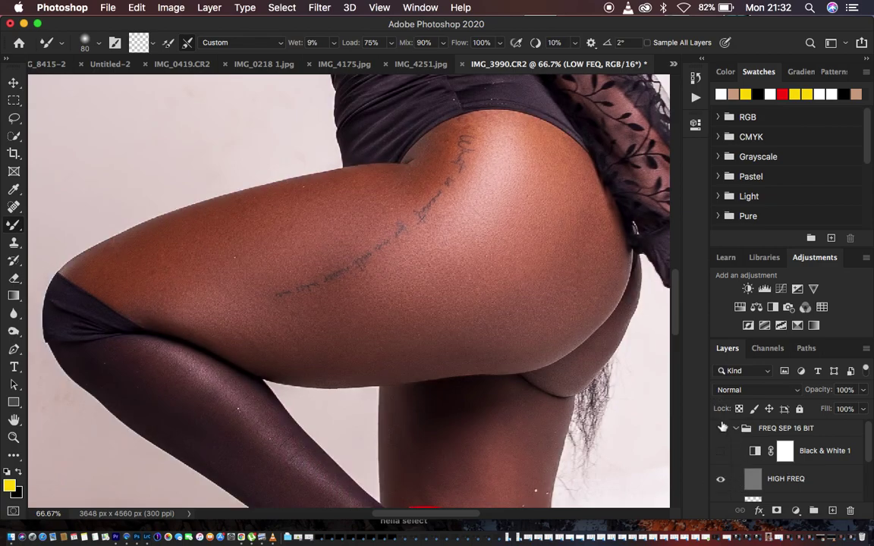
pyautogui.click(722, 427)
pyautogui.press('super+minus')
pyautogui.press('super+minus')
pyautogui.press('super+minus')
pyautogui.press('super+minus')
pyautogui.press('super+minus')
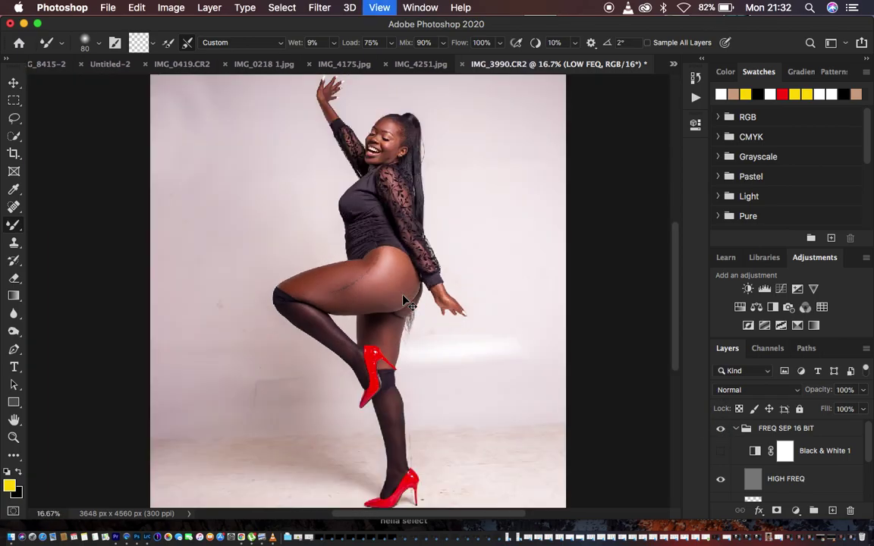
# - With the HIGH FREQ layer hidden, refine the skin transitions on the hip and thigh with a 125 px Mixer Brush
pyautogui.press('super+plus')
pyautogui.press('super+plus')
pyautogui.press('super+plus')
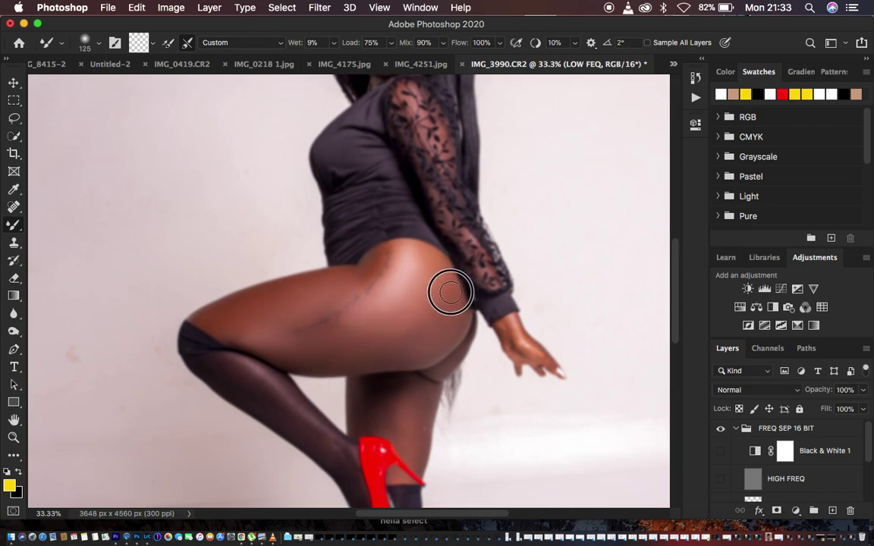
pyautogui.moveTo(353, 327); pyautogui.dragTo(341, 333)
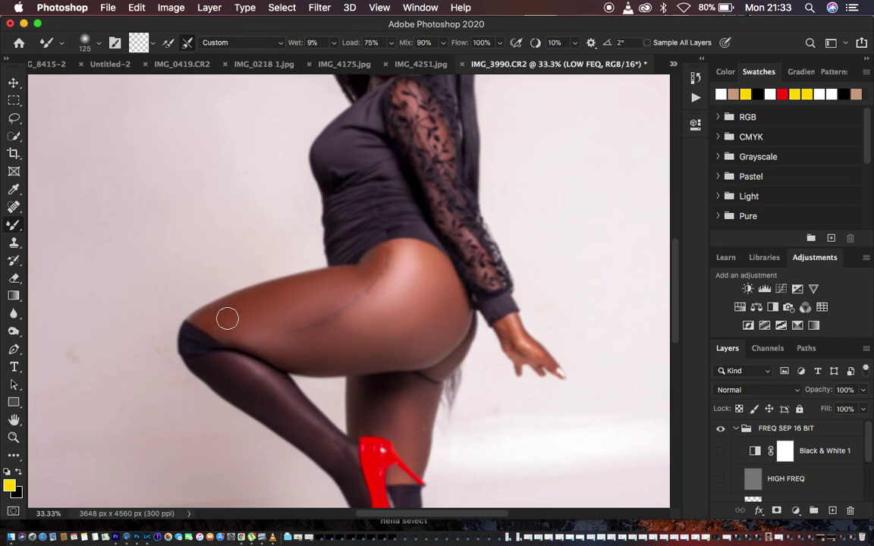
pyautogui.moveTo(402, 408)
pyautogui.mouseDown()
pyautogui.moveTo(371, 412)
pyautogui.moveTo(361, 394)
pyautogui.moveTo(395, 410)
pyautogui.moveTo(425, 399)
pyautogui.moveTo(416, 416)
pyautogui.moveTo(385, 421)
pyautogui.moveTo(405, 409)
pyautogui.mouseUp()
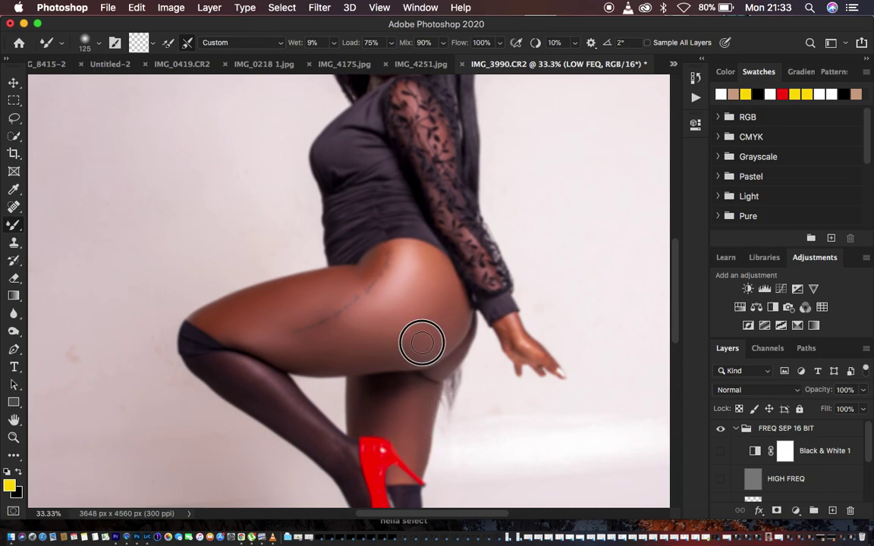
pyautogui.moveTo(427, 324)
pyautogui.mouseDown()
pyautogui.moveTo(437, 287)
pyautogui.moveTo(424, 256)
pyautogui.moveTo(434, 285)
pyautogui.mouseUp()
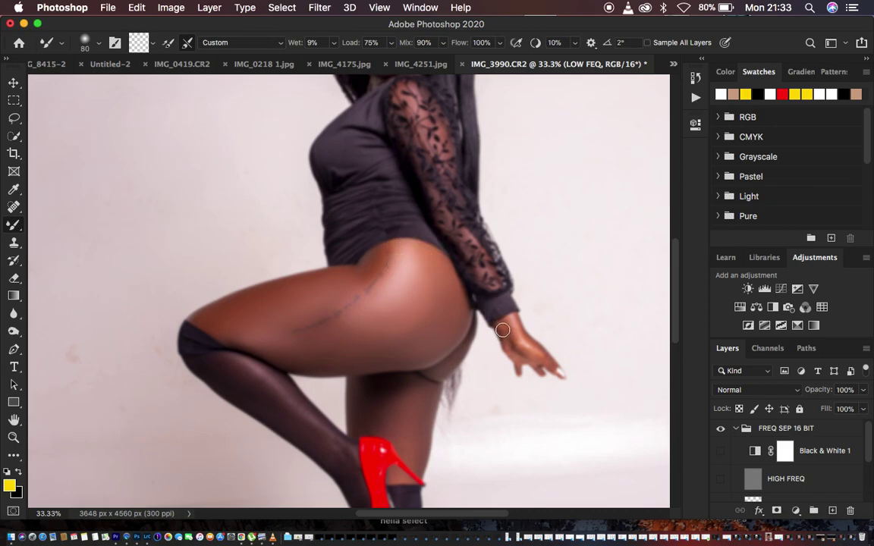
# - Smooth the skin of the lowered hand, the standing leg and the area near the raised knee with an 80 px Mixer Brush
pyautogui.moveTo(512, 331); pyautogui.dragTo(540, 354)
pyautogui.moveTo(370, 426); pyautogui.dragTo(357, 403)
pyautogui.moveTo(228, 331); pyautogui.dragTo(199, 297)
# - Blend the forehead and cheek with a 40 to 60 px Mixer Brush, and the raised hand and wrist at 50 px
pyautogui.scroll(5, 511, 255)
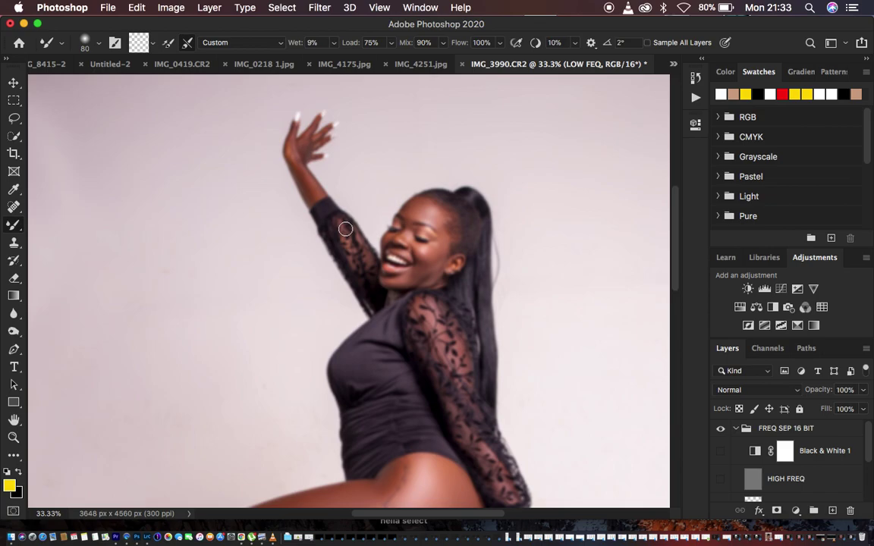
pyautogui.press('super+equal')
pyautogui.press('super+equal')
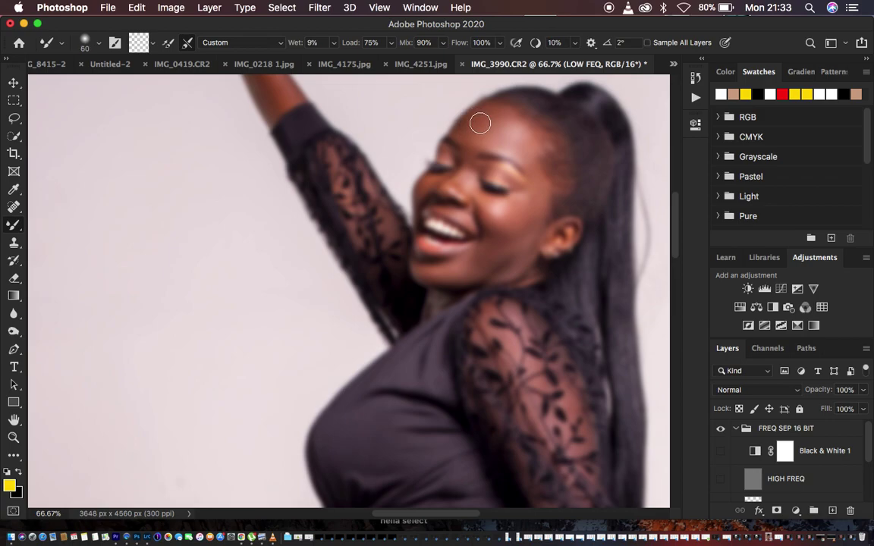
pyautogui.moveTo(495, 122)
pyautogui.mouseDown()
pyautogui.moveTo(474, 127)
pyautogui.moveTo(498, 108)
pyautogui.moveTo(483, 135)
pyautogui.moveTo(497, 129)
pyautogui.moveTo(530, 148)
pyautogui.moveTo(515, 122)
pyautogui.moveTo(482, 135)
pyautogui.moveTo(520, 146)
pyautogui.moveTo(539, 177)
pyautogui.moveTo(536, 197)
pyautogui.moveTo(526, 211)
pyautogui.moveTo(505, 217)
pyautogui.moveTo(516, 209)
pyautogui.moveTo(512, 220)
pyautogui.moveTo(534, 201)
pyautogui.moveTo(529, 152)
pyautogui.mouseUp()
pyautogui.moveTo(503, 121)
pyautogui.mouseDown()
pyautogui.moveTo(511, 134)
pyautogui.moveTo(476, 129)
pyautogui.moveTo(523, 151)
pyautogui.mouseUp()
pyautogui.moveTo(524, 230)
pyautogui.mouseDown()
pyautogui.moveTo(493, 236)
pyautogui.moveTo(488, 249)
pyautogui.moveTo(458, 261)
pyautogui.moveTo(501, 250)
pyautogui.moveTo(531, 229)
pyautogui.moveTo(526, 221)
pyautogui.mouseUp()
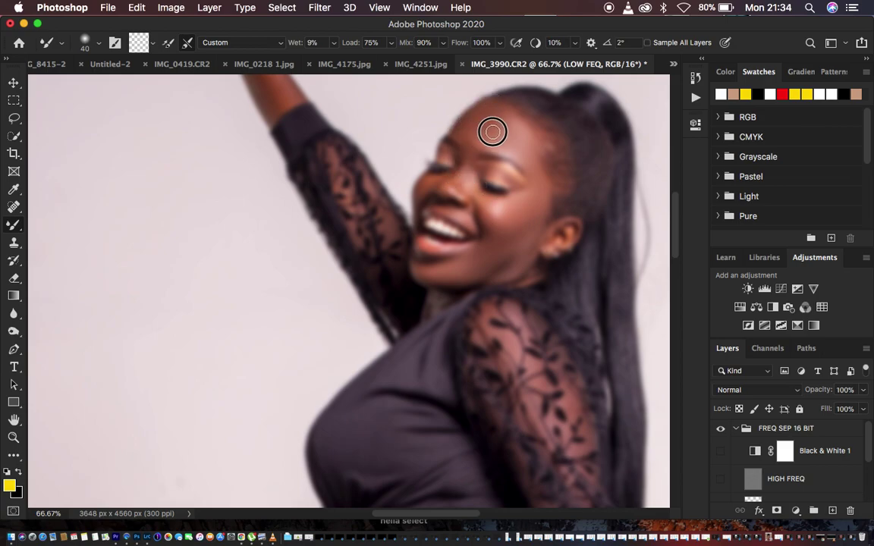
pyautogui.moveTo(491, 139); pyautogui.dragTo(510, 117)
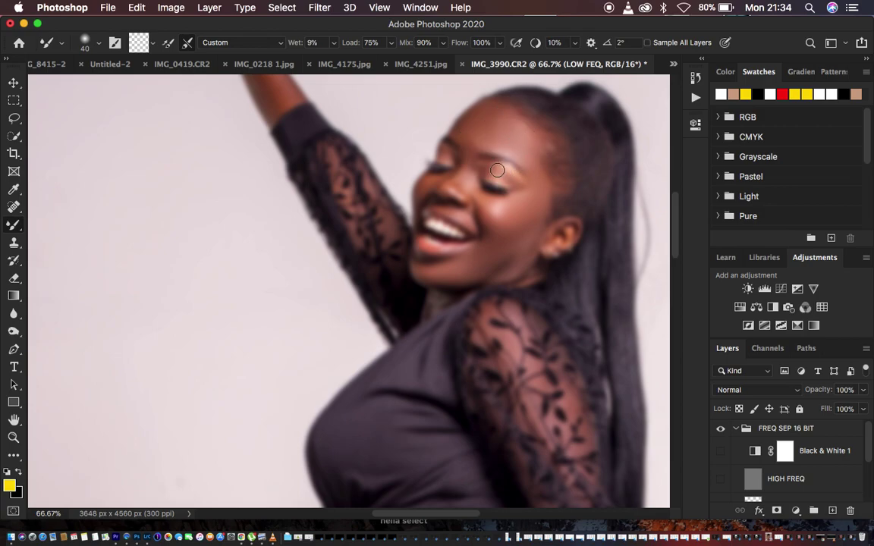
pyautogui.moveTo(509, 239); pyautogui.dragTo(490, 235)
pyautogui.scroll(5, 308, 186)
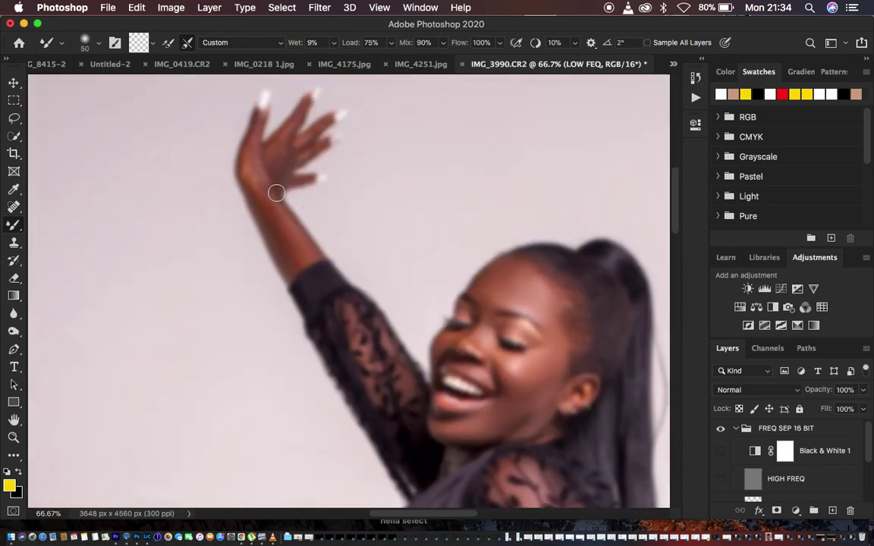
pyautogui.moveTo(260, 152)
pyautogui.mouseDown()
pyautogui.moveTo(263, 196)
pyautogui.moveTo(279, 225)
pyautogui.moveTo(261, 204)
pyautogui.moveTo(251, 160)
pyautogui.moveTo(276, 228)
pyautogui.moveTo(303, 253)
pyautogui.moveTo(261, 188)
pyautogui.moveTo(253, 157)
pyautogui.moveTo(254, 135)
pyautogui.moveTo(277, 157)
pyautogui.moveTo(285, 137)
pyautogui.moveTo(287, 157)
pyautogui.moveTo(297, 144)
pyautogui.moveTo(288, 175)
pyautogui.moveTo(251, 160)
pyautogui.moveTo(260, 206)
pyautogui.mouseUp()
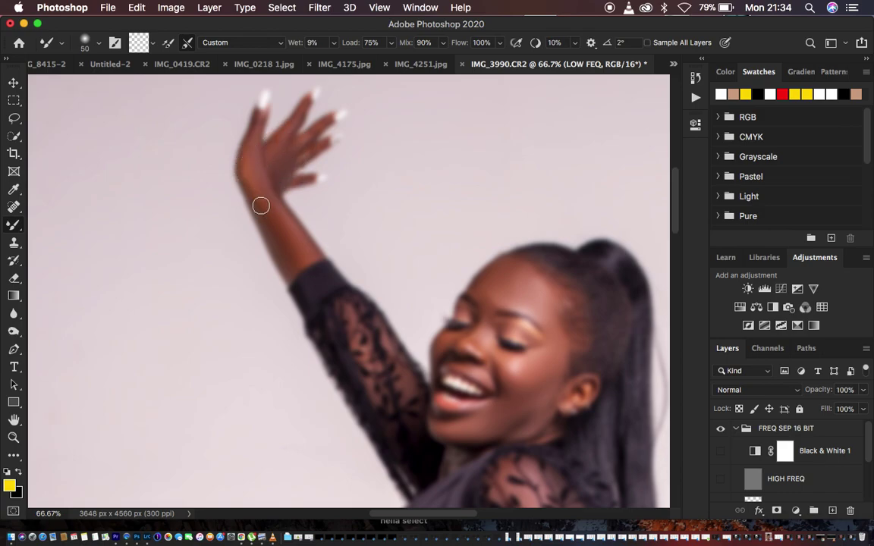
# - Show the HIGH FREQ layer again and check the whole retouched portrait
pyautogui.click(721, 480)
pyautogui.press('super+minus')
pyautogui.press('super+minus')
pyautogui.press('super+minus')
pyautogui.press('super+minus')
pyautogui.press('super+minus')
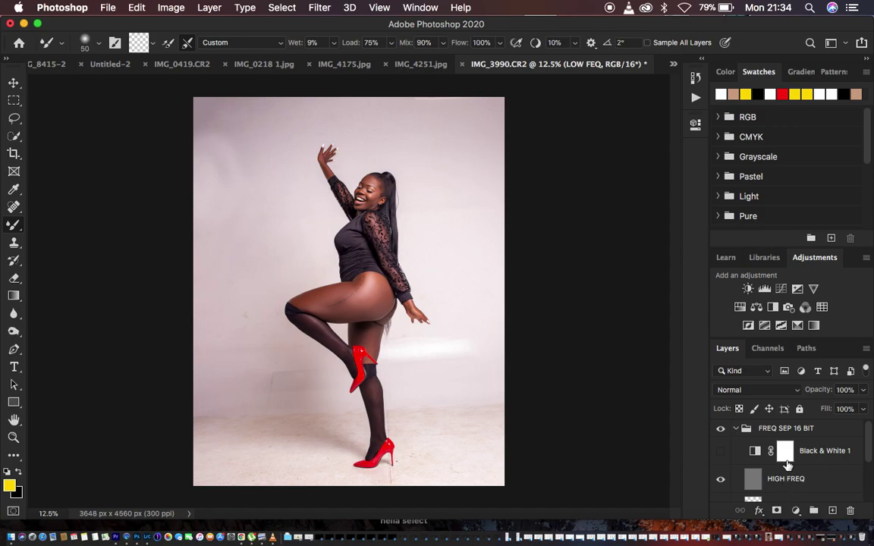
# - Lasso the hip and lower thigh below the tattoo and apply a 25-pixel Gaussian Blur to that area of the LOW FEQ layer
pyautogui.scroll(-2, 787, 465)
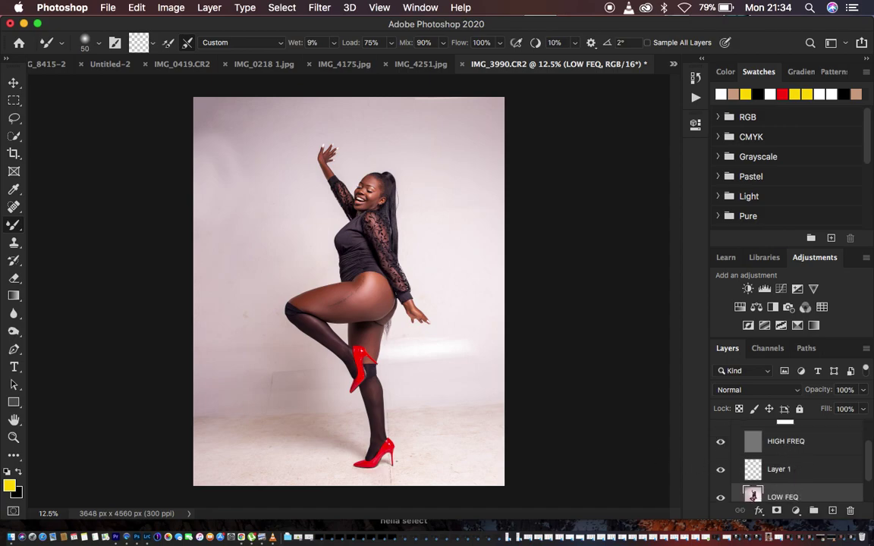
pyautogui.click(14, 119)
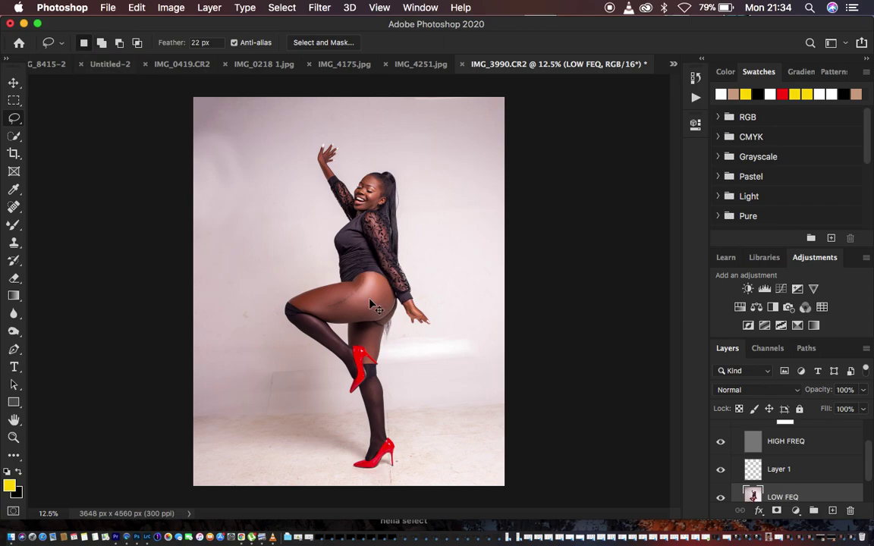
pyautogui.scroll(3, 370, 302)
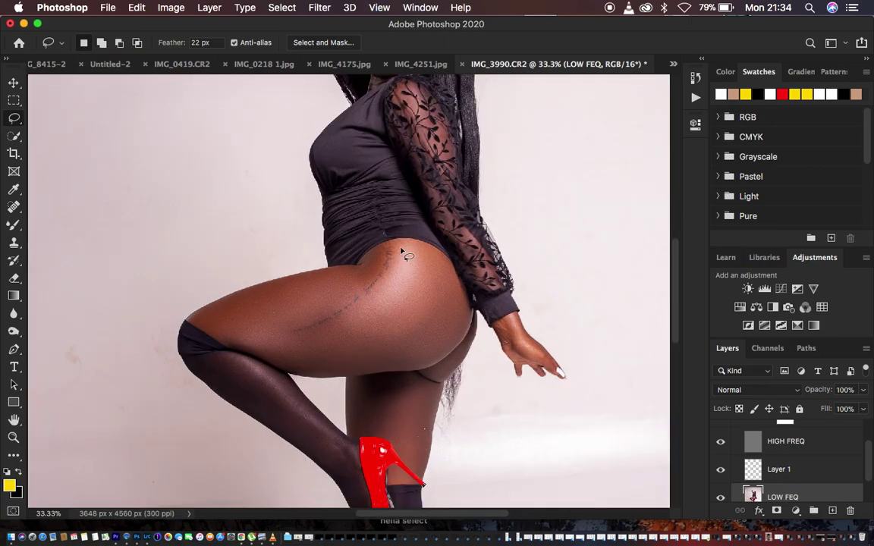
pyautogui.moveTo(399, 242)
pyautogui.mouseDown()
pyautogui.moveTo(379, 296)
pyautogui.moveTo(344, 324)
pyautogui.moveTo(270, 345)
pyautogui.moveTo(281, 360)
pyautogui.moveTo(310, 369)
pyautogui.moveTo(357, 371)
pyautogui.moveTo(407, 366)
pyautogui.moveTo(452, 338)
pyautogui.moveTo(461, 300)
pyautogui.moveTo(447, 260)
pyautogui.moveTo(437, 246)
pyautogui.moveTo(400, 243)
pyautogui.moveTo(373, 299)
pyautogui.moveTo(273, 350)
pyautogui.moveTo(314, 368)
pyautogui.moveTo(376, 366)
pyautogui.moveTo(436, 346)
pyautogui.moveTo(451, 333)
pyautogui.moveTo(461, 290)
pyautogui.moveTo(442, 262)
pyautogui.mouseUp()
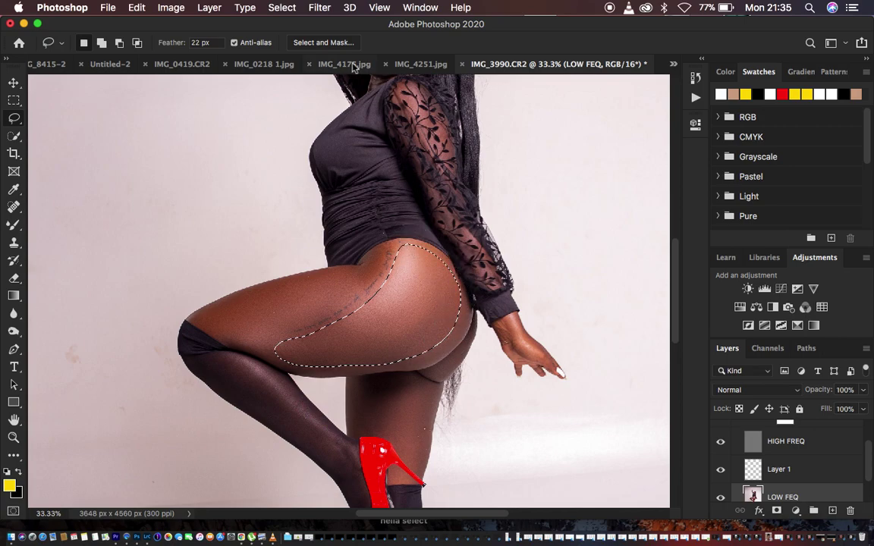
pyautogui.click(319, 7)
pyautogui.moveTo(370, 171)
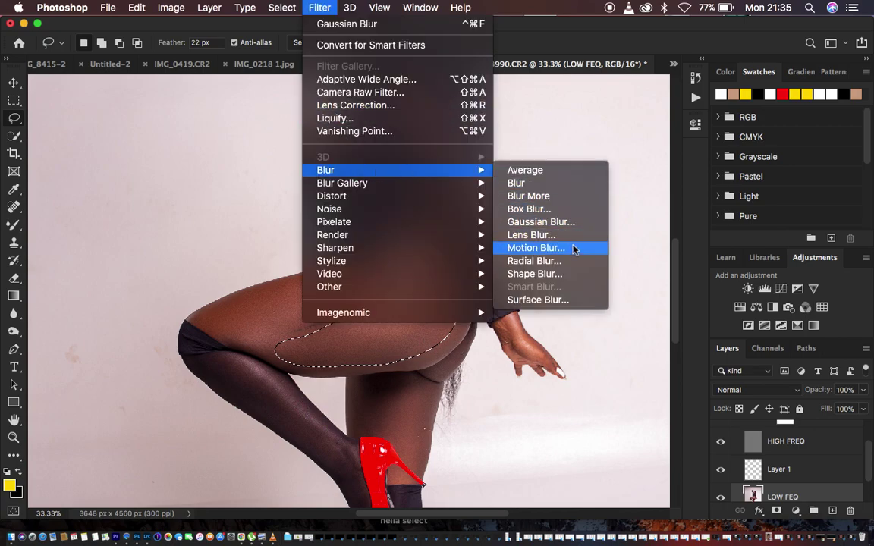
pyautogui.click(540, 221)
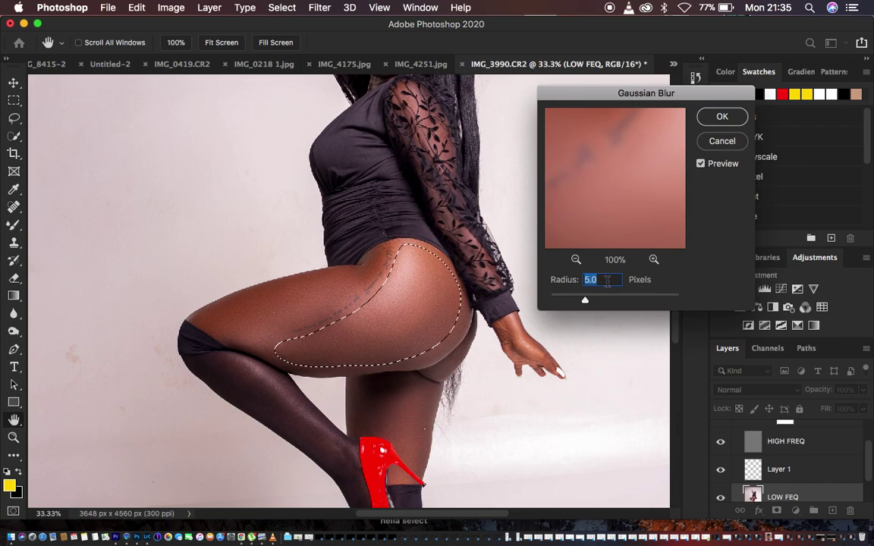
pyautogui.write('25')
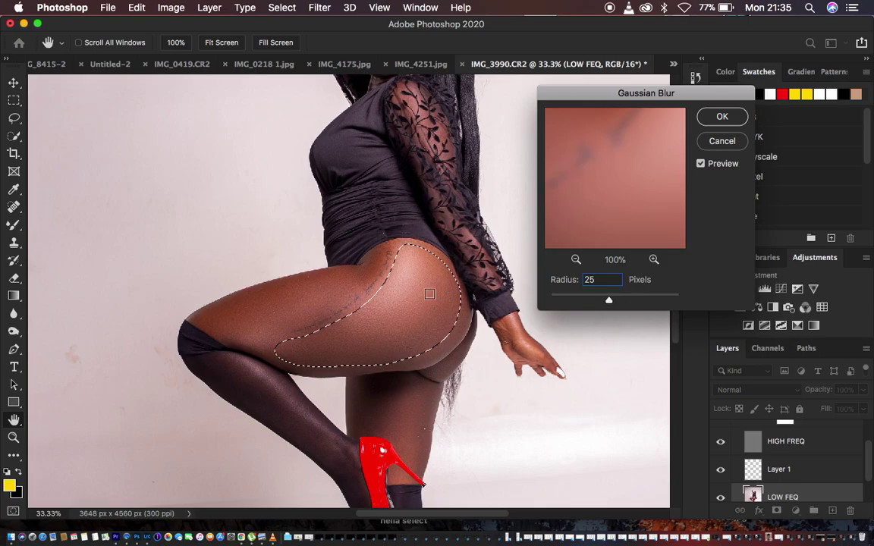
pyautogui.click(721, 116)
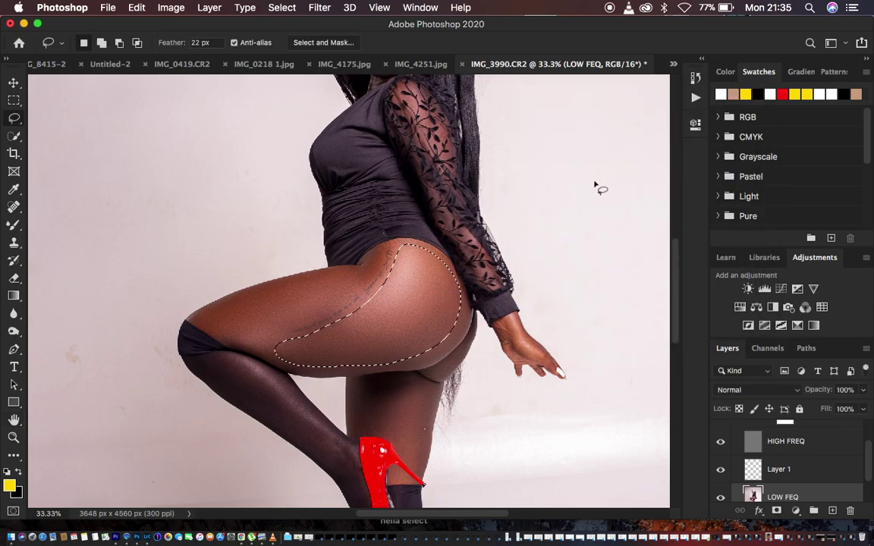
# - Lasso the upper part of the raised thigh above the tattoo, repeat the Gaussian Blur on it and deselect
pyautogui.press('super+minus')
pyautogui.press('super+plus')
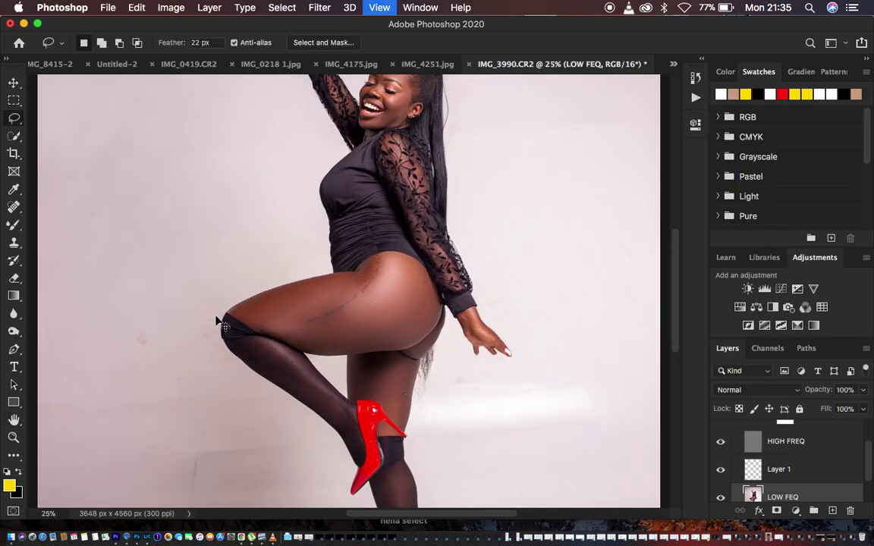
pyautogui.moveTo(205, 317)
pyautogui.mouseDown()
pyautogui.moveTo(260, 347)
pyautogui.moveTo(282, 343)
pyautogui.moveTo(298, 316)
pyautogui.moveTo(330, 307)
pyautogui.moveTo(377, 272)
pyautogui.moveTo(361, 259)
pyautogui.moveTo(195, 316)
pyautogui.moveTo(202, 332)
pyautogui.moveTo(281, 351)
pyautogui.mouseUp()
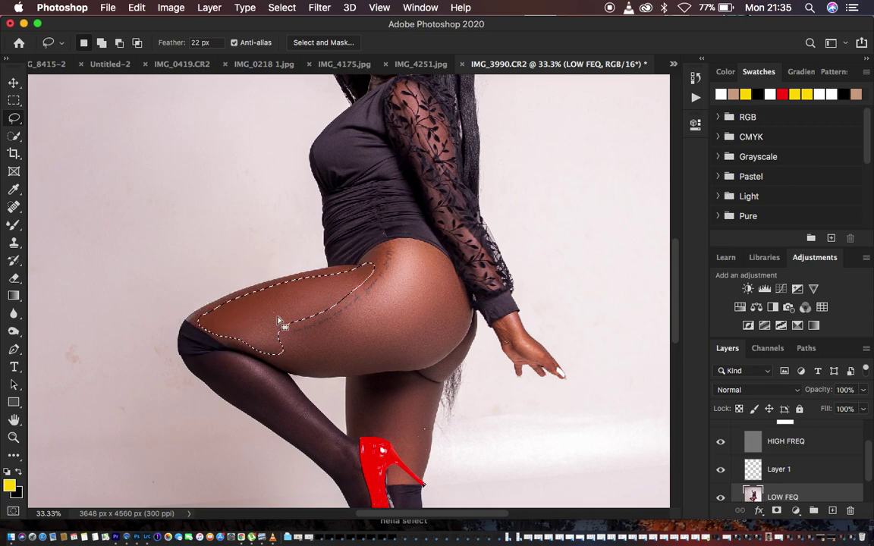
pyautogui.rightClick(278, 275)
pyautogui.click(342, 476)
pyautogui.press('super+d')
# - Toggle the FREQ SEP 16 BIT group's visibility to compare the whole portrait with and without the skin retouching
pyautogui.press('super+minus')
pyautogui.press('super+minus')
pyautogui.press('super+minus')
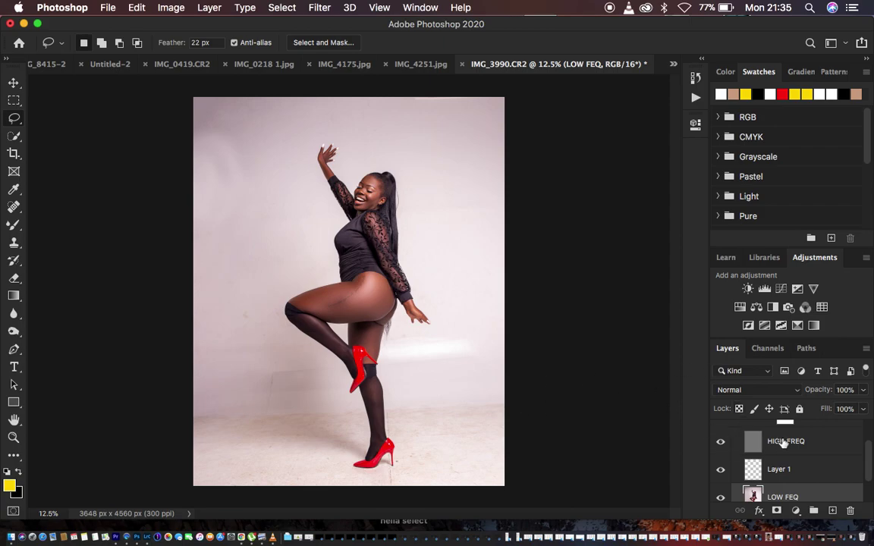
pyautogui.scroll(2, 783, 444)
pyautogui.click(721, 430)
pyautogui.click(720, 430)
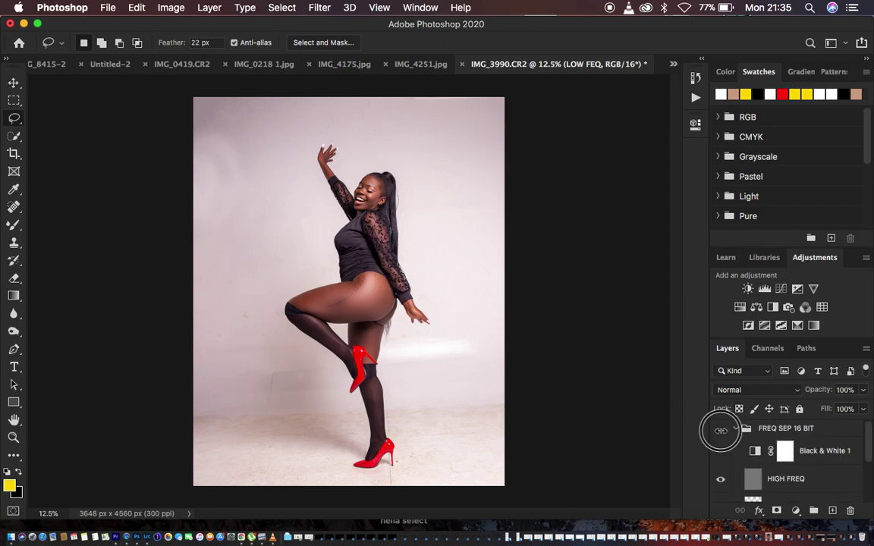
pyautogui.click(721, 431)
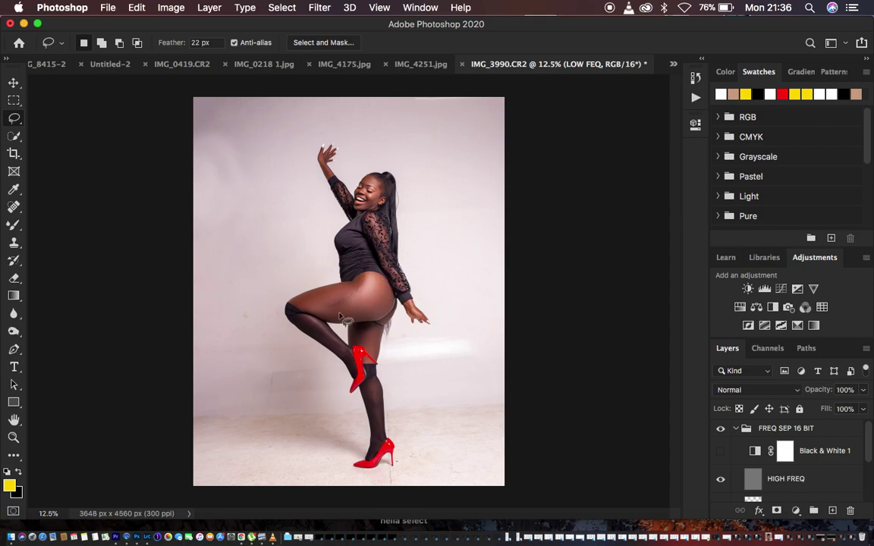
# - Delete the Black & White 1 adjustment layer and collapse the FREQ SEP 16 BIT group
pyautogui.click(824, 452)
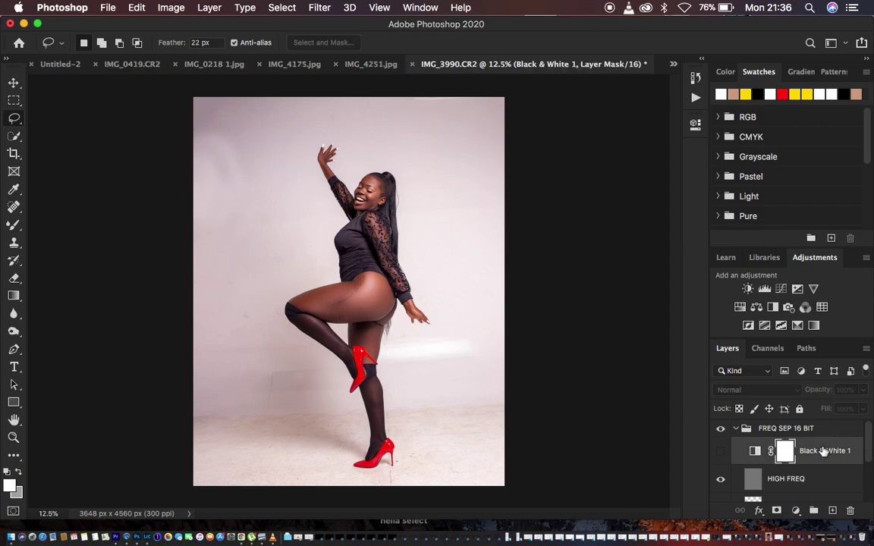
pyautogui.press('Delete')
pyautogui.click(747, 428)
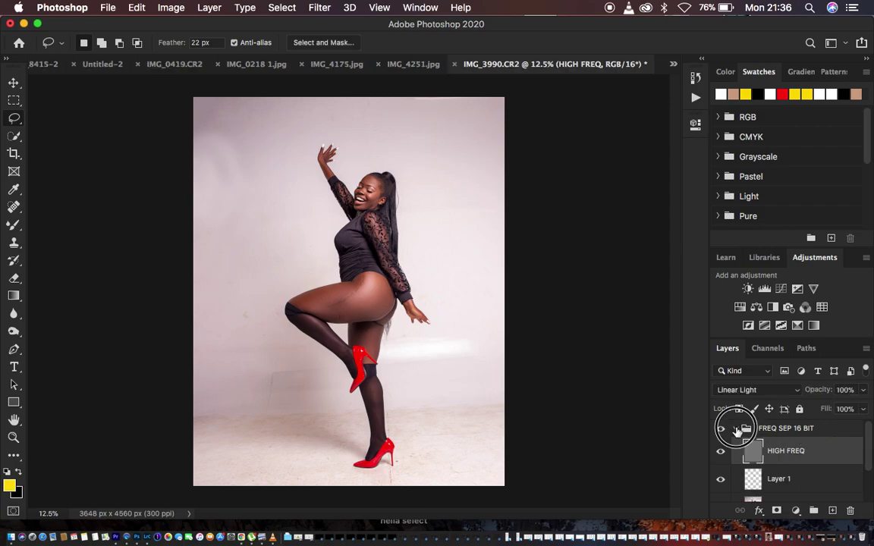
# - Stamp the visible layers into a new top layer and blend away the faint backdrop edge beside the raised shoe with the Mixer Brush
pyautogui.click(735, 427)
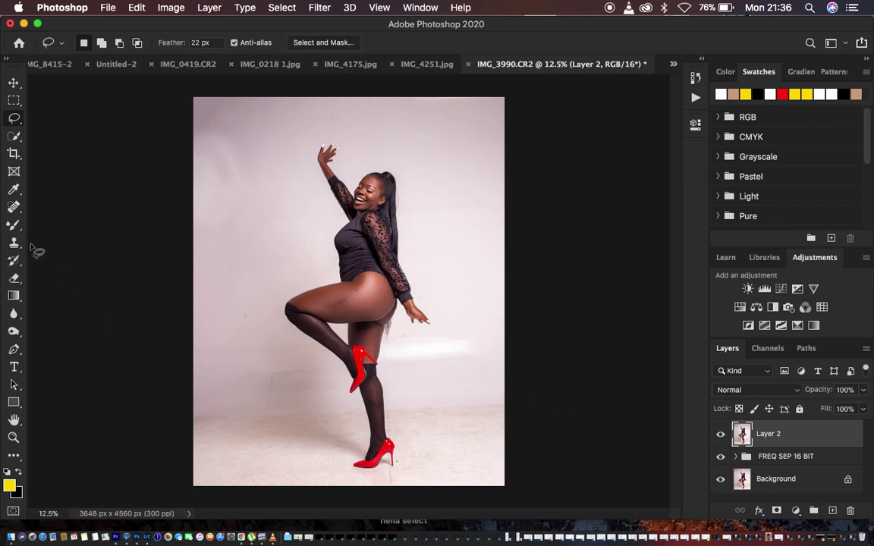
pyautogui.click(14, 224)
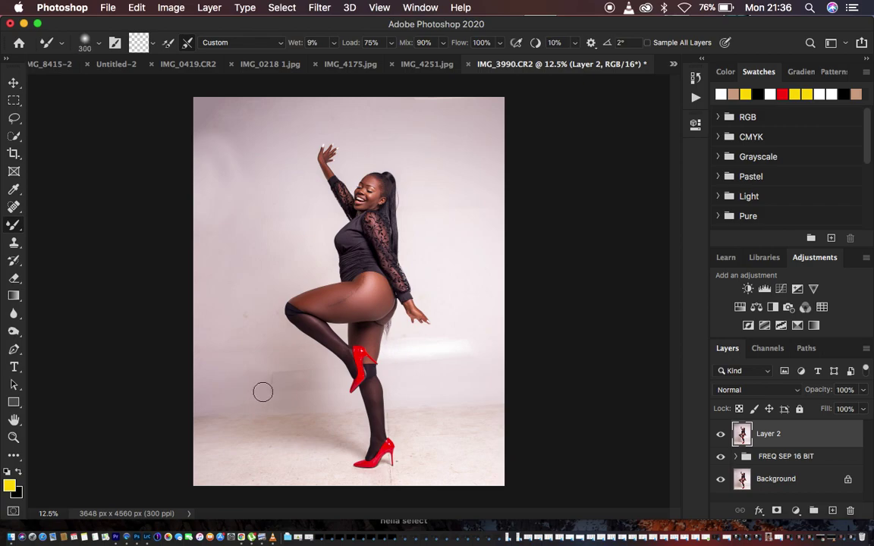
pyautogui.press('super+equal')
pyautogui.scroll(-3, 414, 390)
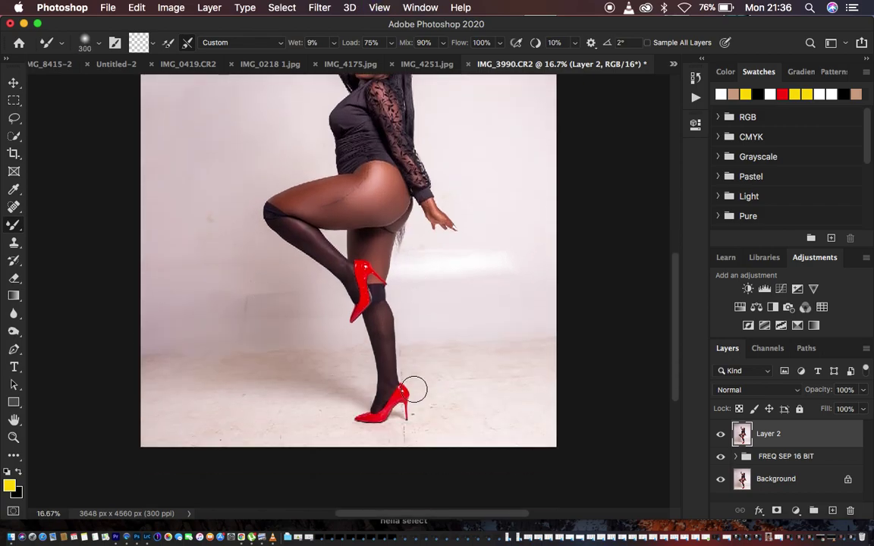
pyautogui.press('super+equal')
pyautogui.press('super+equal')
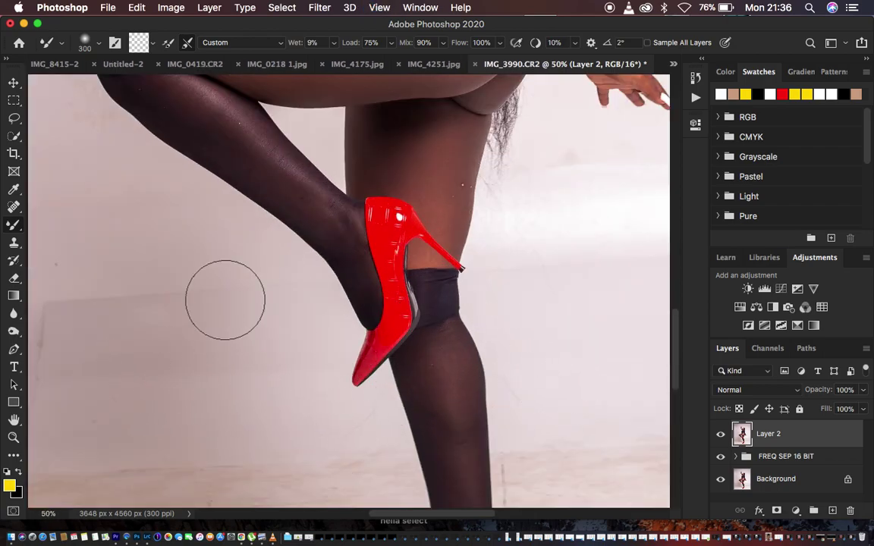
pyautogui.press('super+equal')
pyautogui.press('super+minus')
pyautogui.press('super+minus')
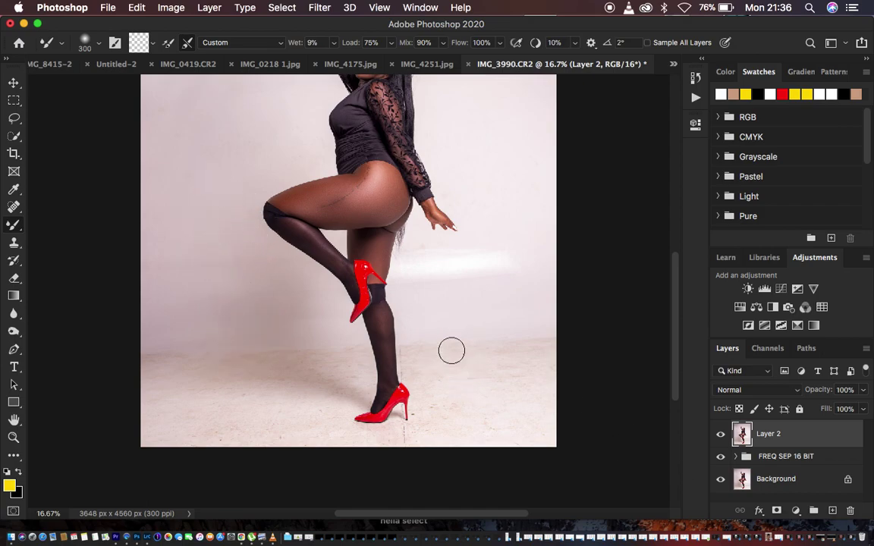
# - Add a Black & White adjustment layer above Layer 2 with Reds set to -59 as a contrast check for the backdrop
pyautogui.click(795, 513)
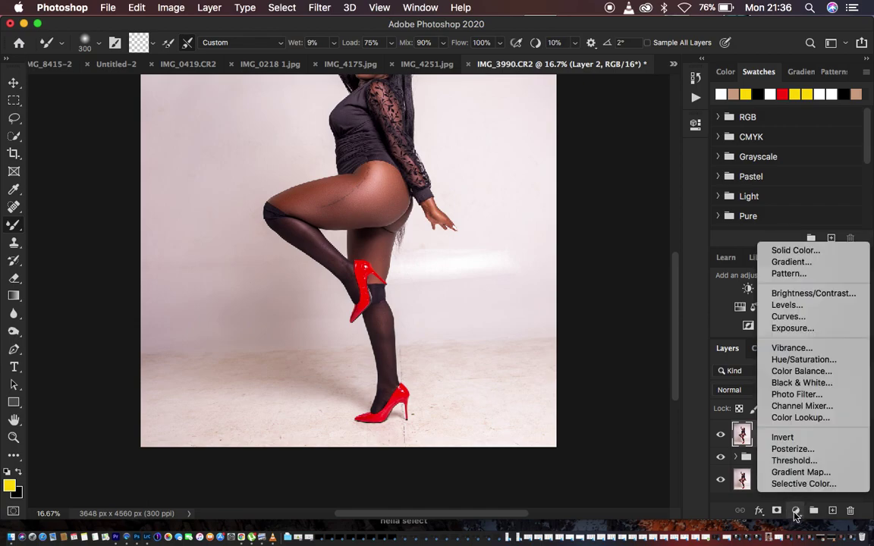
pyautogui.click(798, 387)
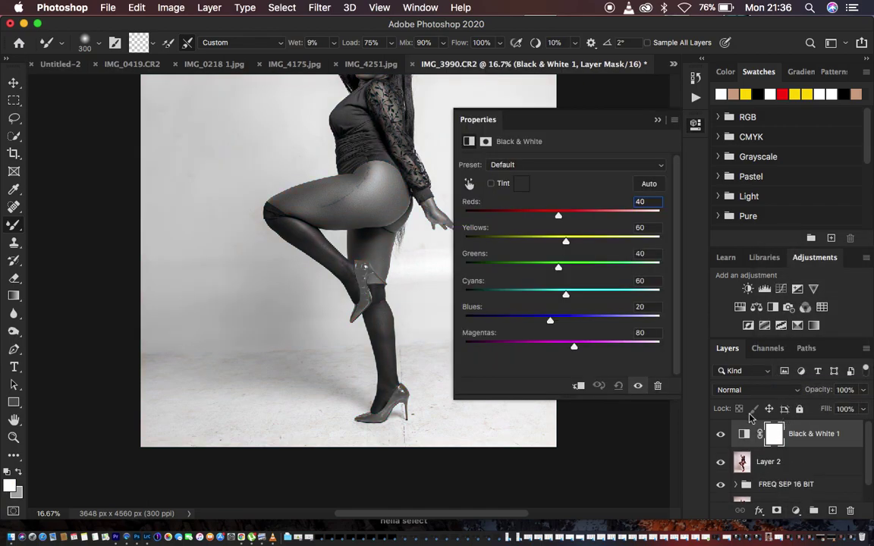
pyautogui.moveTo(558, 215); pyautogui.dragTo(520, 217)
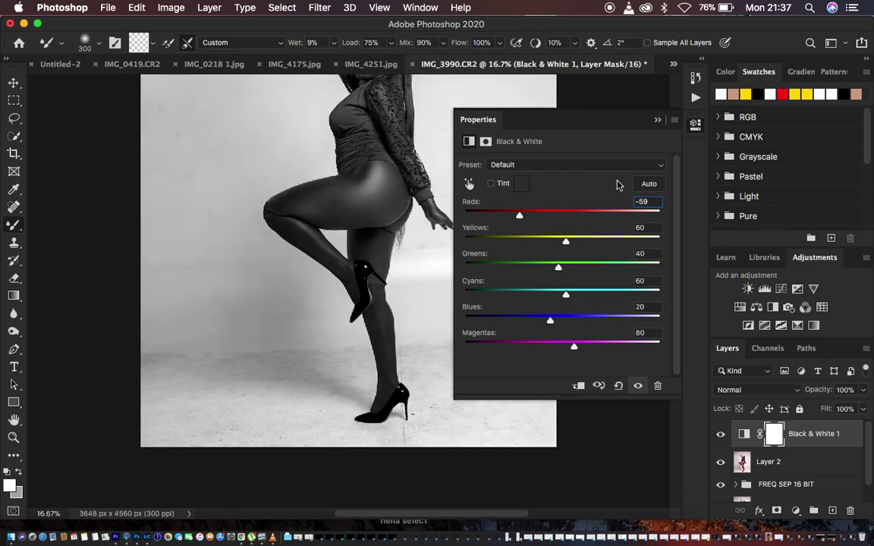
pyautogui.click(657, 120)
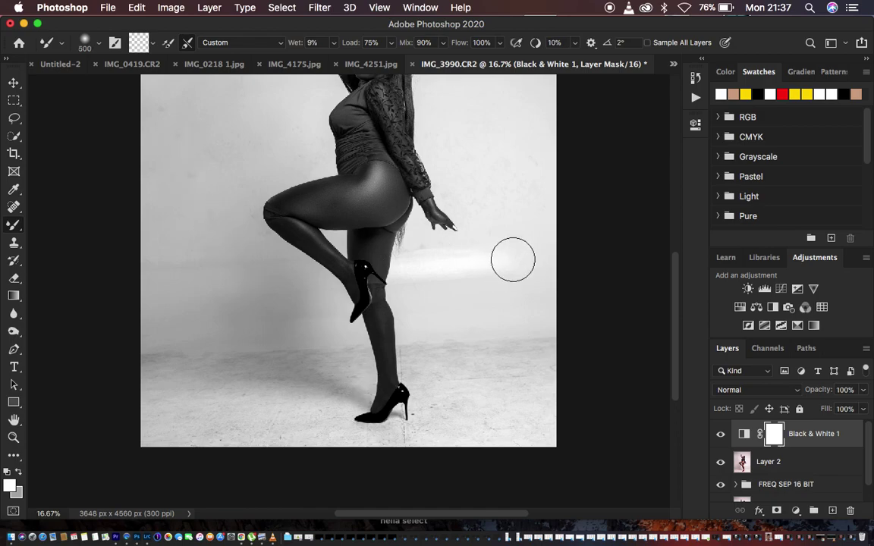
# - Try to blend out the bright backdrop streak behind the standing leg with the Mixer Brush while the adjustment layer's mask is active
pyautogui.press(']')
pyautogui.press(']')
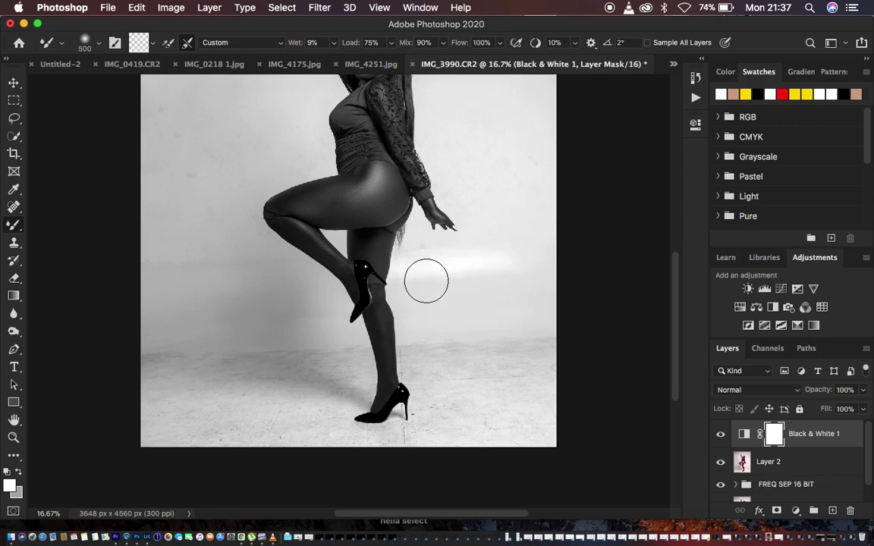
pyautogui.press('[')
pyautogui.press('[')
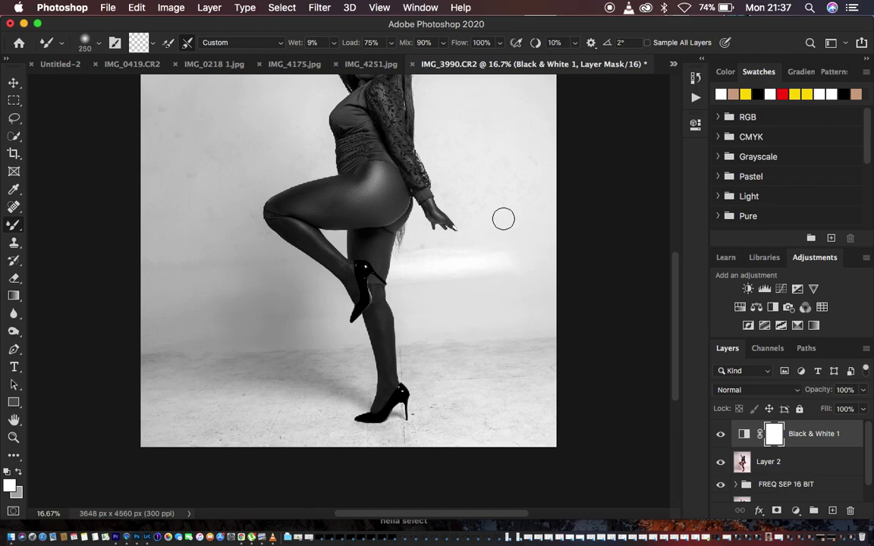
pyautogui.moveTo(480, 286); pyautogui.dragTo(498, 255)
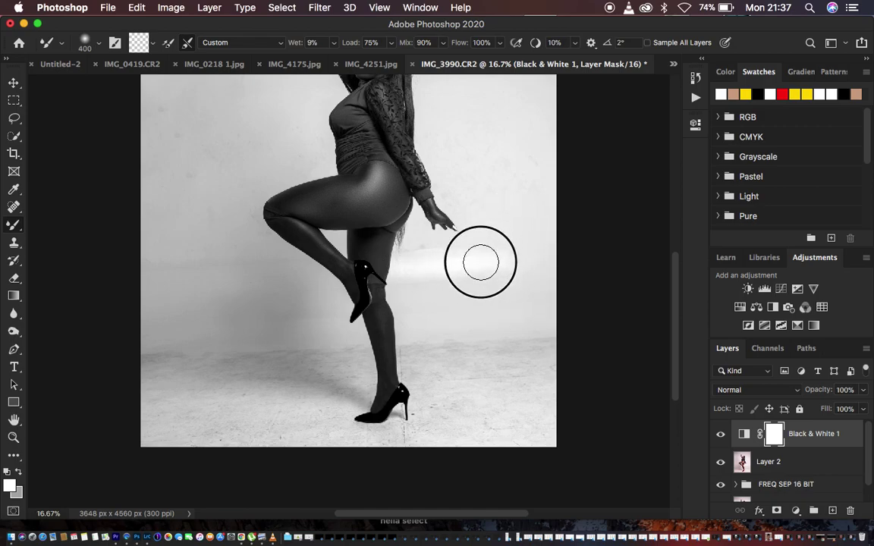
pyautogui.moveTo(498, 273); pyautogui.dragTo(485, 265)
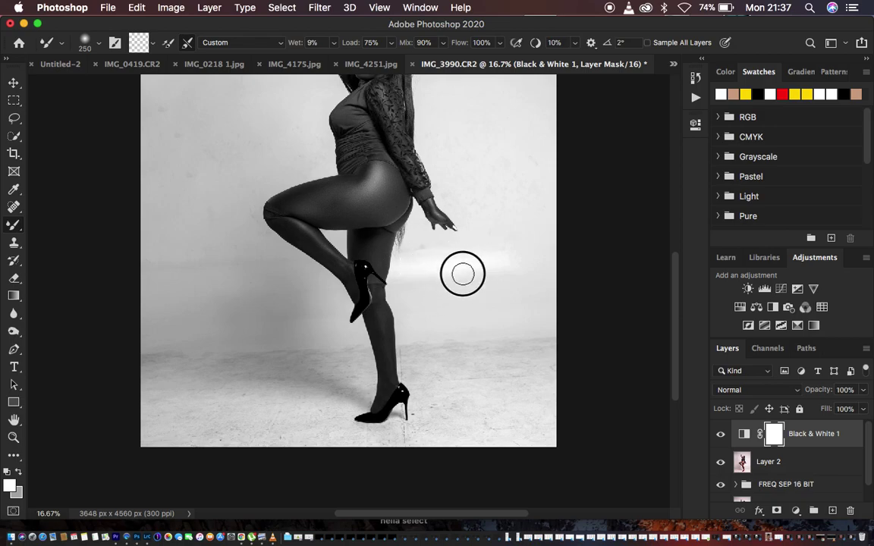
pyautogui.press(']')
pyautogui.press(']')
pyautogui.press(']')
pyautogui.press(']')
pyautogui.press(']')
pyautogui.press(']')
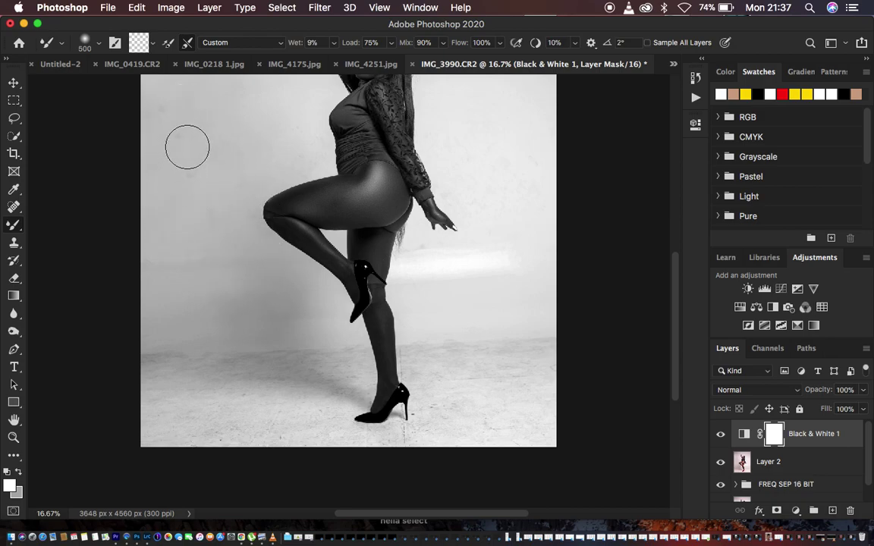
# - Smooth the bright streak and uneven wall tones on Layer 2 with the Mixer Brush, and hide the Black & White 1 layer
pyautogui.click(789, 461)
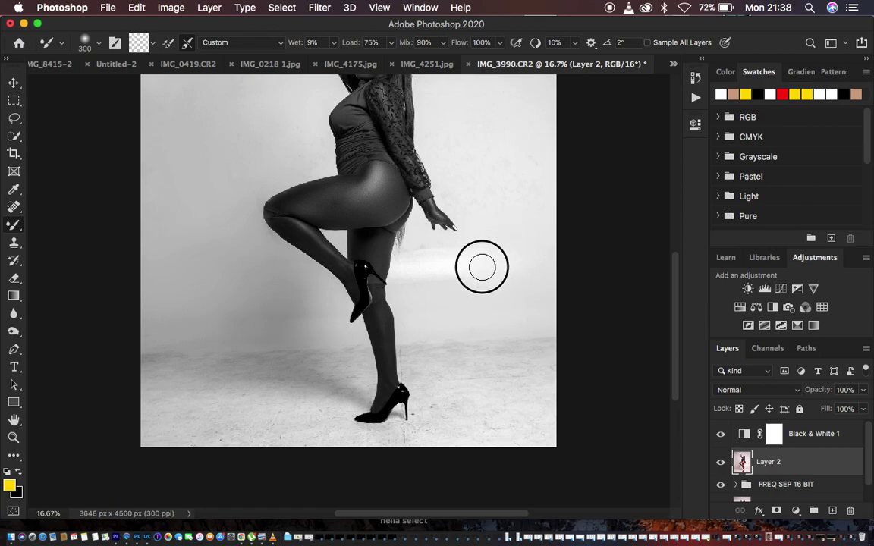
pyautogui.moveTo(419, 251)
pyautogui.mouseDown()
pyautogui.moveTo(444, 263)
pyautogui.moveTo(441, 283)
pyautogui.moveTo(416, 276)
pyautogui.moveTo(446, 266)
pyautogui.mouseUp()
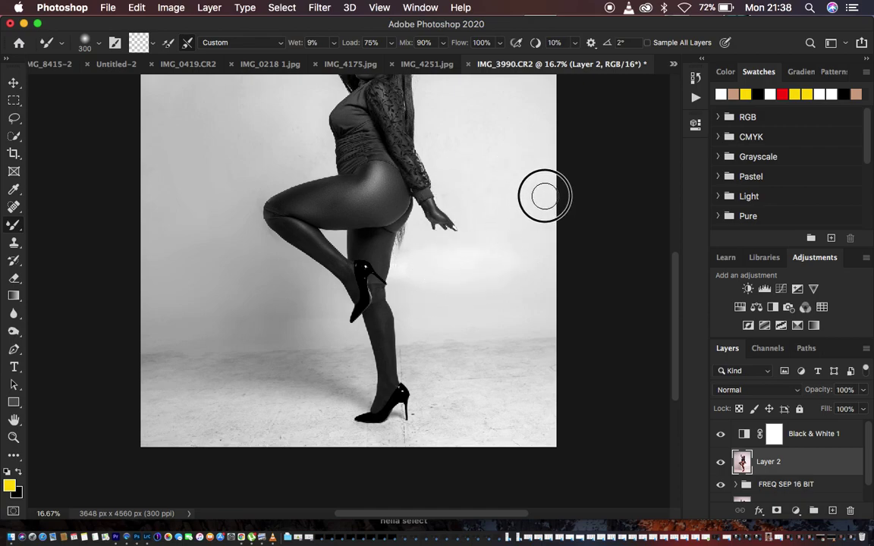
pyautogui.moveTo(439, 150)
pyautogui.mouseDown()
pyautogui.moveTo(457, 115)
pyautogui.moveTo(525, 132)
pyautogui.moveTo(535, 109)
pyautogui.moveTo(504, 248)
pyautogui.moveTo(511, 287)
pyautogui.mouseUp()
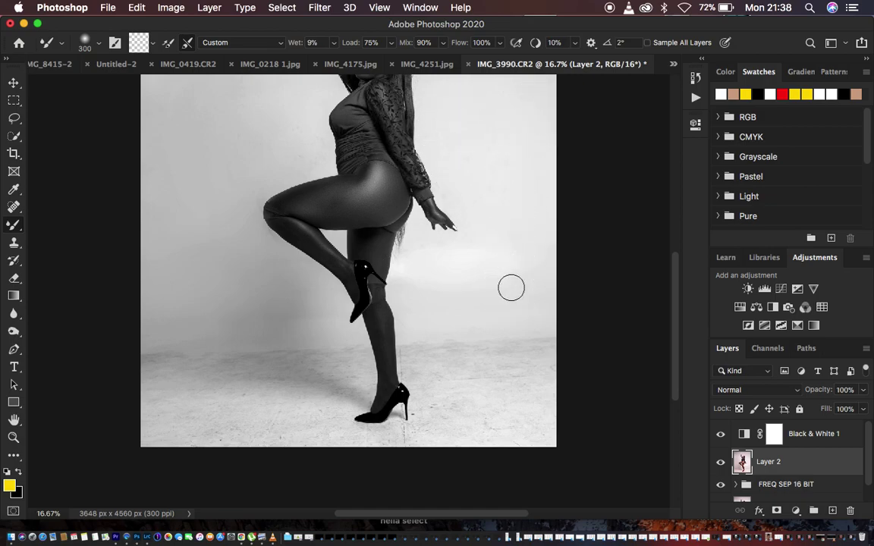
pyautogui.moveTo(209, 302)
pyautogui.mouseDown()
pyautogui.moveTo(200, 327)
pyautogui.moveTo(276, 321)
pyautogui.moveTo(308, 305)
pyautogui.moveTo(318, 318)
pyautogui.moveTo(299, 318)
pyautogui.moveTo(318, 332)
pyautogui.moveTo(240, 322)
pyautogui.moveTo(199, 242)
pyautogui.moveTo(205, 154)
pyautogui.moveTo(281, 143)
pyautogui.moveTo(312, 156)
pyautogui.moveTo(171, 152)
pyautogui.moveTo(170, 169)
pyautogui.moveTo(439, 303)
pyautogui.moveTo(467, 319)
pyautogui.moveTo(459, 324)
pyautogui.moveTo(539, 321)
pyautogui.moveTo(546, 302)
pyautogui.moveTo(518, 225)
pyautogui.mouseUp()
pyautogui.scroll(5, 518, 225)
pyautogui.moveTo(246, 198)
pyautogui.mouseDown()
pyautogui.moveTo(245, 208)
pyautogui.moveTo(201, 90)
pyautogui.moveTo(365, 84)
pyautogui.moveTo(277, 88)
pyautogui.moveTo(276, 137)
pyautogui.moveTo(253, 144)
pyautogui.moveTo(285, 125)
pyautogui.mouseUp()
pyautogui.click(722, 434)
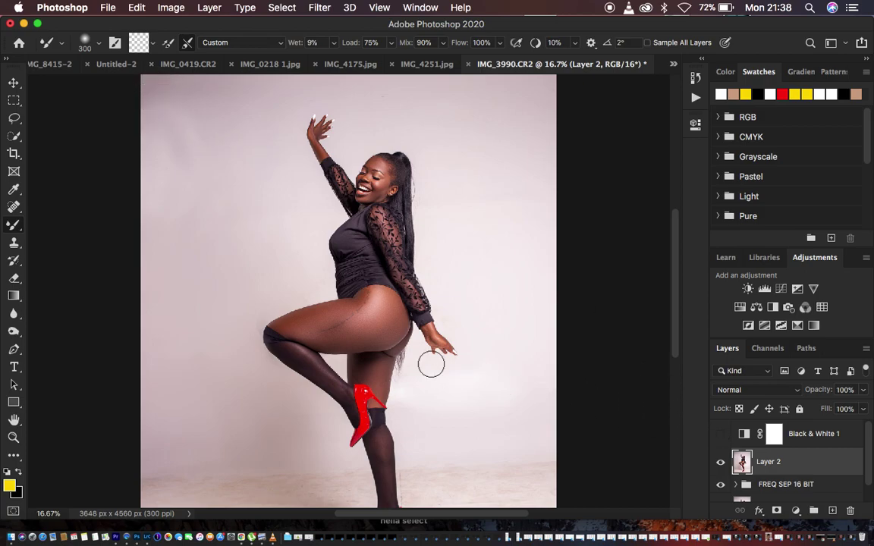
# - Show the Black & White 1 layer, smooth the floor texture and horizon on Layer 2 with the Mixer Brush, and hide the adjustment again
pyautogui.scroll(-5, 431, 365)
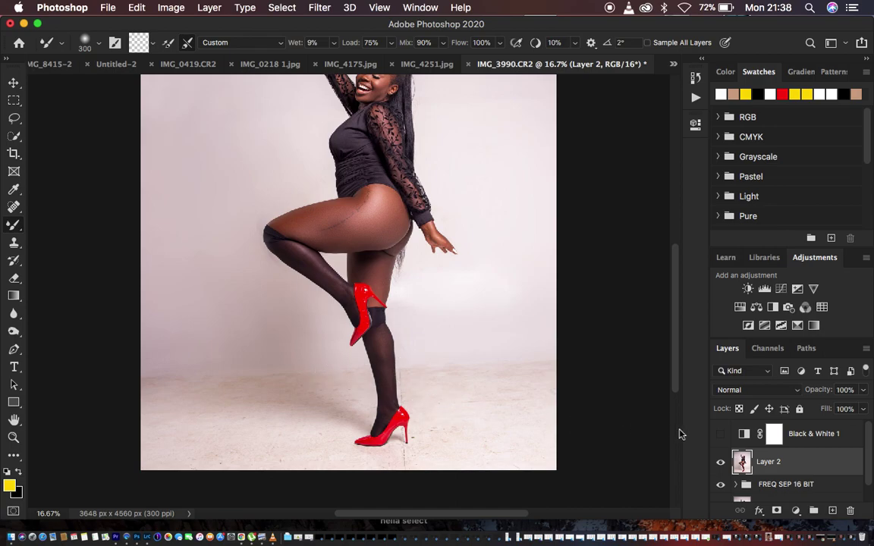
pyautogui.click(720, 436)
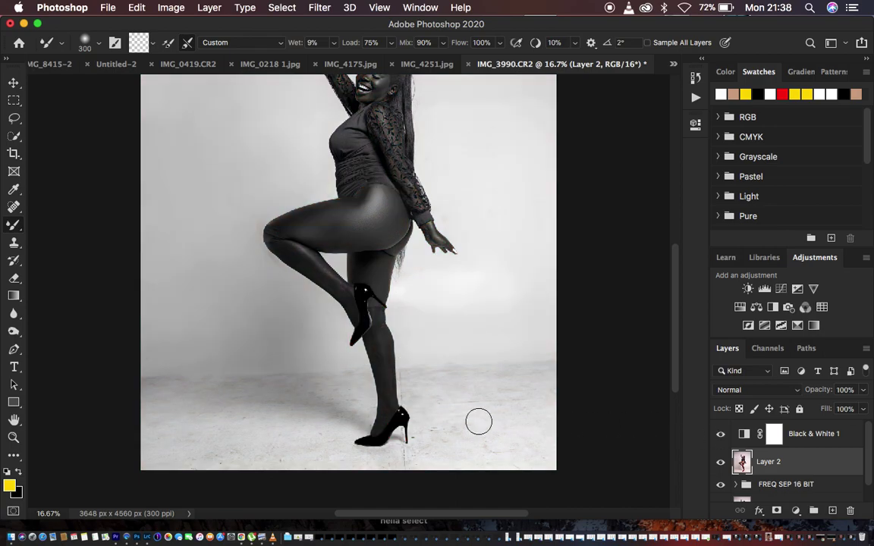
pyautogui.moveTo(479, 421)
pyautogui.mouseDown()
pyautogui.moveTo(505, 456)
pyautogui.moveTo(535, 412)
pyautogui.moveTo(477, 418)
pyautogui.moveTo(443, 441)
pyautogui.moveTo(464, 450)
pyautogui.moveTo(513, 403)
pyautogui.moveTo(506, 398)
pyautogui.moveTo(524, 392)
pyautogui.moveTo(507, 412)
pyautogui.moveTo(476, 416)
pyautogui.moveTo(447, 407)
pyautogui.moveTo(496, 383)
pyautogui.moveTo(476, 455)
pyautogui.moveTo(485, 467)
pyautogui.moveTo(433, 465)
pyautogui.moveTo(381, 479)
pyautogui.moveTo(193, 439)
pyautogui.moveTo(145, 417)
pyautogui.moveTo(197, 427)
pyautogui.moveTo(173, 410)
pyautogui.moveTo(204, 447)
pyautogui.moveTo(269, 437)
pyautogui.moveTo(298, 449)
pyautogui.moveTo(260, 454)
pyautogui.moveTo(233, 440)
pyautogui.moveTo(167, 470)
pyautogui.moveTo(226, 454)
pyautogui.moveTo(279, 454)
pyautogui.moveTo(249, 445)
pyautogui.moveTo(171, 460)
pyautogui.moveTo(200, 466)
pyautogui.moveTo(162, 435)
pyautogui.mouseUp()
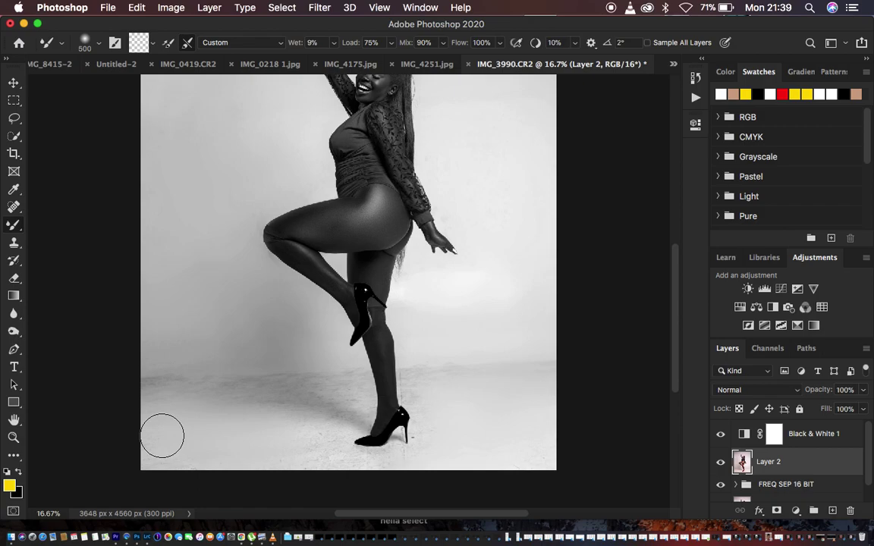
pyautogui.moveTo(161, 410)
pyautogui.mouseDown()
pyautogui.moveTo(148, 386)
pyautogui.moveTo(210, 380)
pyautogui.moveTo(274, 392)
pyautogui.moveTo(265, 384)
pyautogui.moveTo(287, 383)
pyautogui.moveTo(304, 392)
pyautogui.moveTo(278, 386)
pyautogui.moveTo(289, 382)
pyautogui.moveTo(254, 390)
pyautogui.moveTo(139, 383)
pyautogui.moveTo(358, 390)
pyautogui.moveTo(334, 373)
pyautogui.moveTo(317, 390)
pyautogui.moveTo(335, 410)
pyautogui.moveTo(285, 417)
pyautogui.moveTo(337, 445)
pyautogui.moveTo(305, 435)
pyautogui.moveTo(342, 458)
pyautogui.moveTo(389, 469)
pyautogui.moveTo(431, 431)
pyautogui.moveTo(408, 379)
pyautogui.moveTo(408, 396)
pyautogui.moveTo(412, 373)
pyautogui.moveTo(452, 373)
pyautogui.moveTo(417, 401)
pyautogui.moveTo(426, 436)
pyautogui.moveTo(420, 432)
pyautogui.moveTo(416, 460)
pyautogui.moveTo(344, 458)
pyautogui.moveTo(330, 449)
pyautogui.moveTo(357, 416)
pyautogui.moveTo(355, 380)
pyautogui.moveTo(355, 388)
pyautogui.moveTo(297, 373)
pyautogui.moveTo(254, 409)
pyautogui.moveTo(246, 406)
pyautogui.moveTo(331, 437)
pyautogui.moveTo(332, 474)
pyautogui.moveTo(167, 394)
pyautogui.moveTo(170, 365)
pyautogui.moveTo(134, 361)
pyautogui.mouseUp()
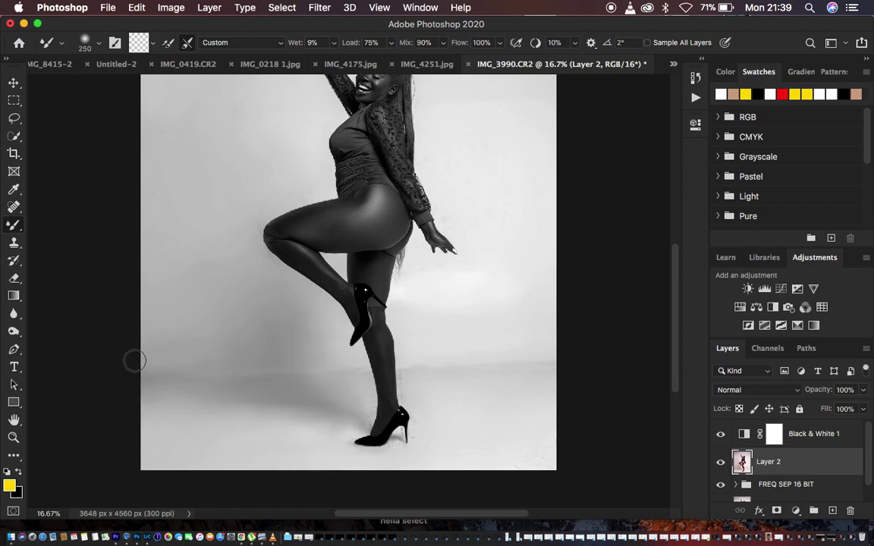
pyautogui.moveTo(421, 371)
pyautogui.mouseDown()
pyautogui.moveTo(571, 364)
pyautogui.moveTo(493, 384)
pyautogui.moveTo(461, 409)
pyautogui.moveTo(448, 441)
pyautogui.moveTo(418, 461)
pyautogui.moveTo(367, 470)
pyautogui.moveTo(332, 464)
pyautogui.moveTo(342, 432)
pyautogui.moveTo(361, 415)
pyautogui.moveTo(354, 369)
pyautogui.moveTo(270, 378)
pyautogui.moveTo(209, 372)
pyautogui.moveTo(313, 360)
pyautogui.moveTo(300, 351)
pyautogui.moveTo(245, 361)
pyautogui.moveTo(197, 371)
pyautogui.mouseUp()
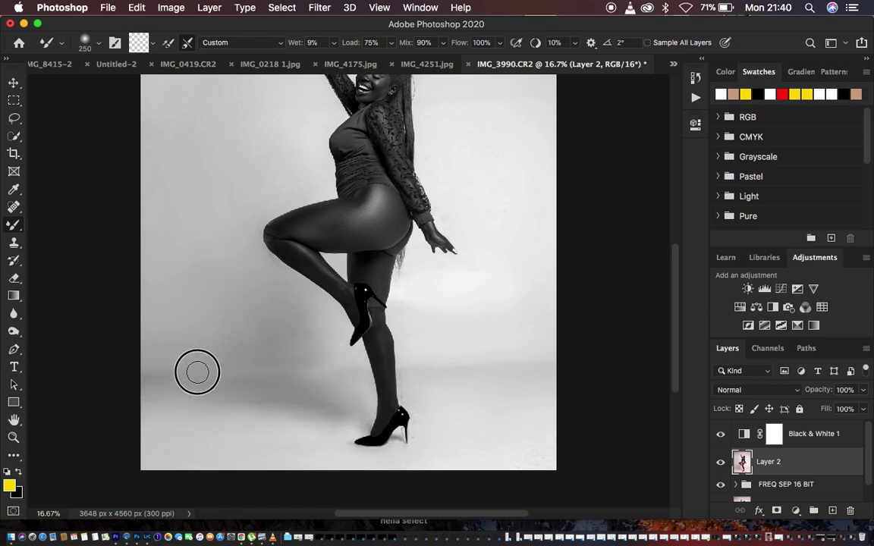
pyautogui.click(720, 433)
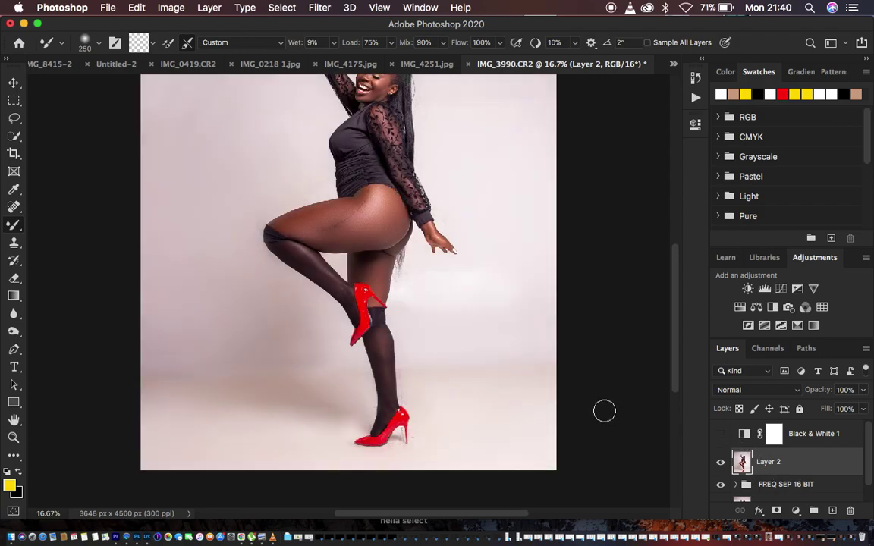
# - Even out the remaining patches in the upper and outer backdrop with the Mixer Brush, and delete the Black & White 1 adjustment layer
pyautogui.press('super+minus')
pyautogui.press('super+minus')
pyautogui.press('super+equal')
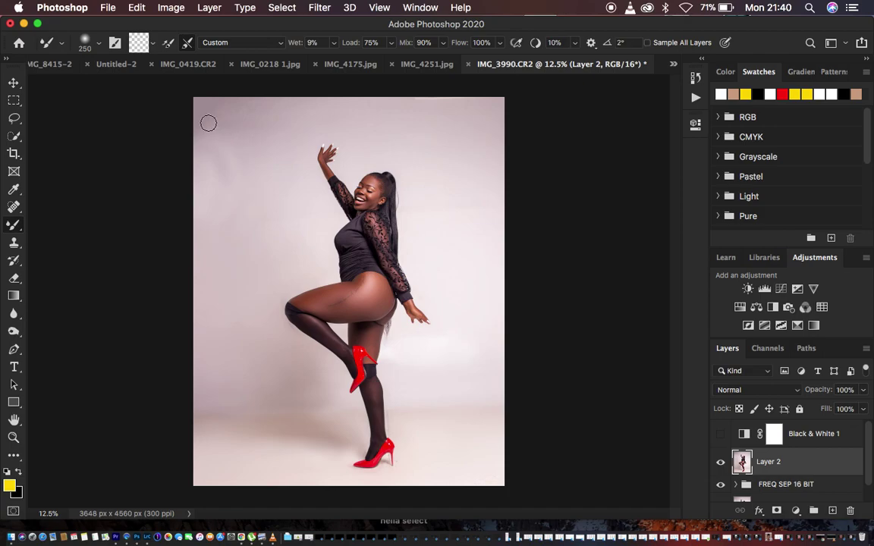
pyautogui.moveTo(209, 123)
pyautogui.mouseDown()
pyautogui.moveTo(217, 151)
pyautogui.moveTo(201, 106)
pyautogui.moveTo(242, 95)
pyautogui.moveTo(415, 96)
pyautogui.moveTo(468, 140)
pyautogui.moveTo(462, 182)
pyautogui.moveTo(443, 204)
pyautogui.moveTo(487, 230)
pyautogui.moveTo(468, 121)
pyautogui.moveTo(195, 104)
pyautogui.moveTo(234, 374)
pyautogui.moveTo(194, 380)
pyautogui.moveTo(211, 372)
pyautogui.mouseUp()
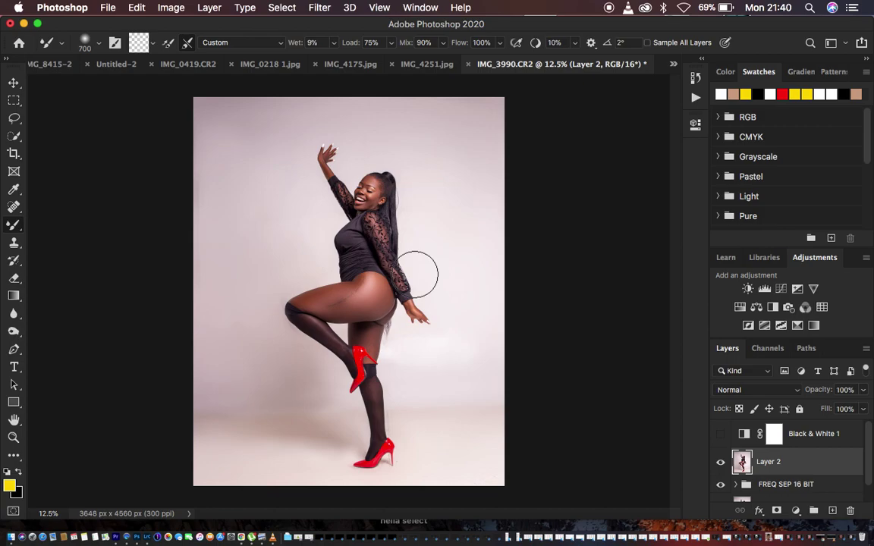
pyautogui.click(820, 436)
pyautogui.press('Delete')
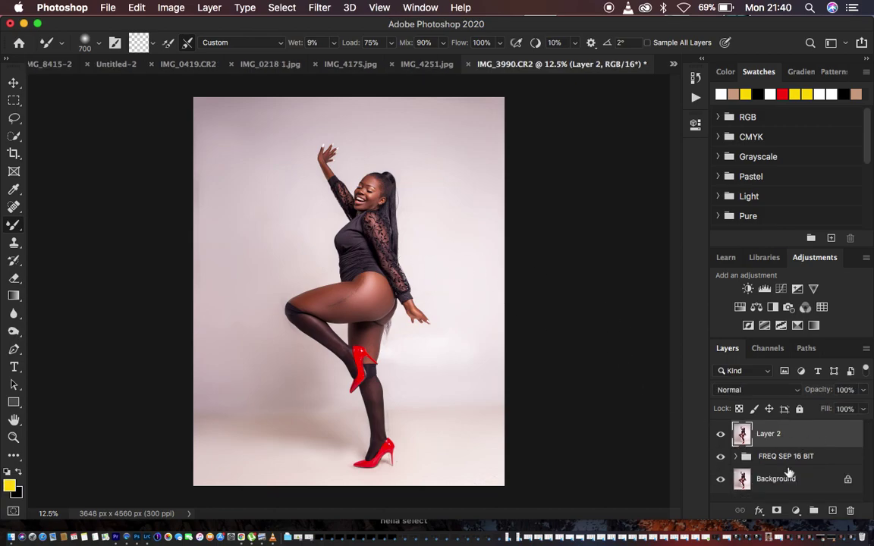
# - Add a Selective Color adjustment layer above Layer 2 and set Black to +14% for the Blacks
pyautogui.click(795, 512)
pyautogui.click(789, 484)
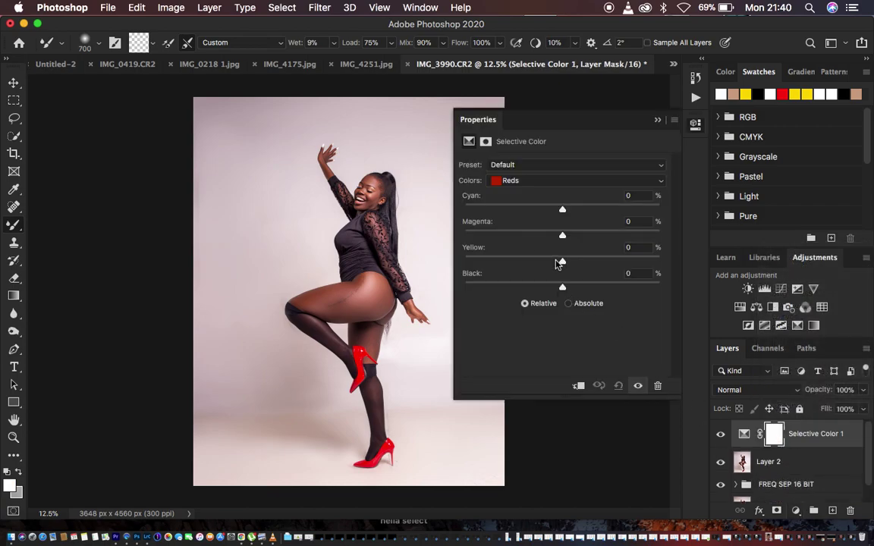
pyautogui.click(557, 182)
pyautogui.click(561, 260)
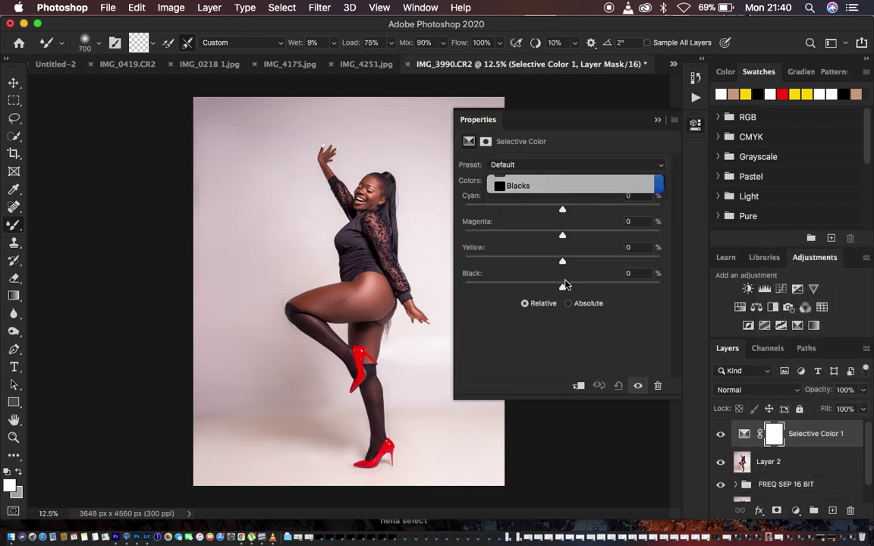
pyautogui.moveTo(564, 289); pyautogui.dragTo(573, 290)
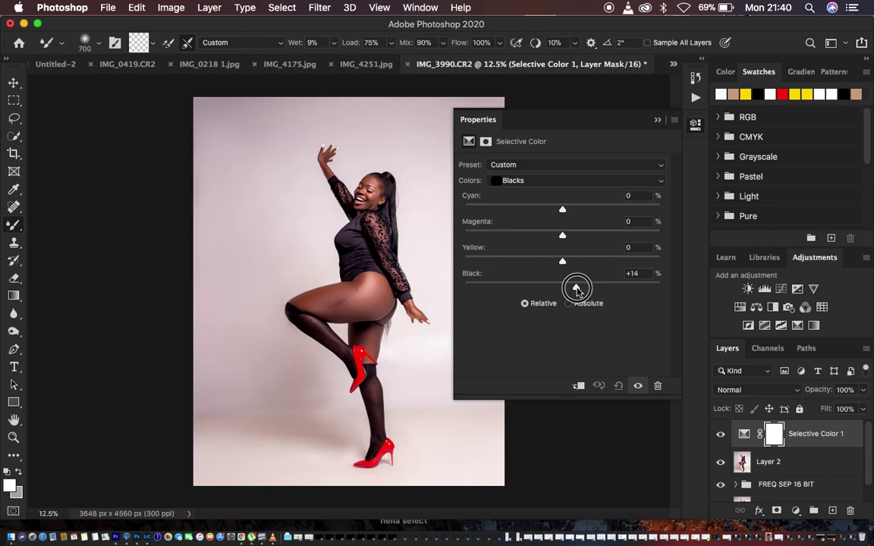
pyautogui.click(658, 122)
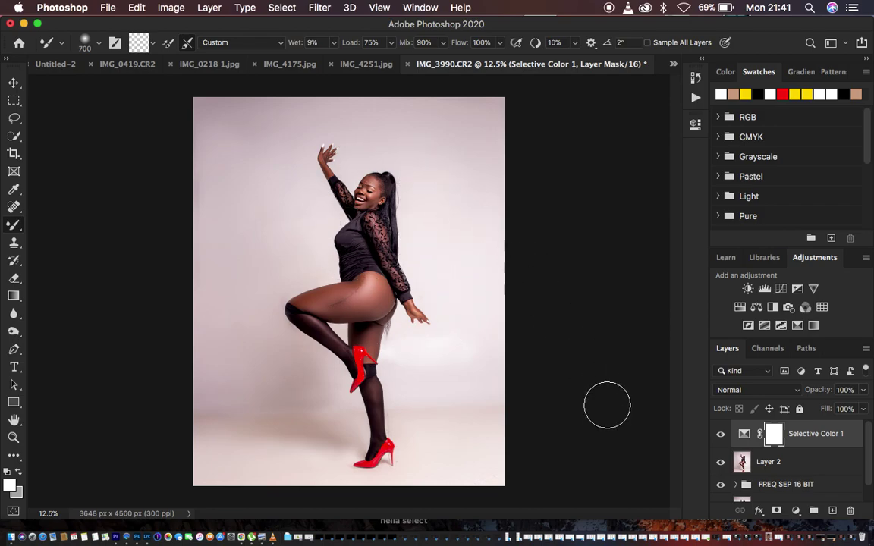
# - Add a Black & White adjustment layer above Selective Color 1 and set its blend mode to Multiply
pyautogui.click(793, 511)
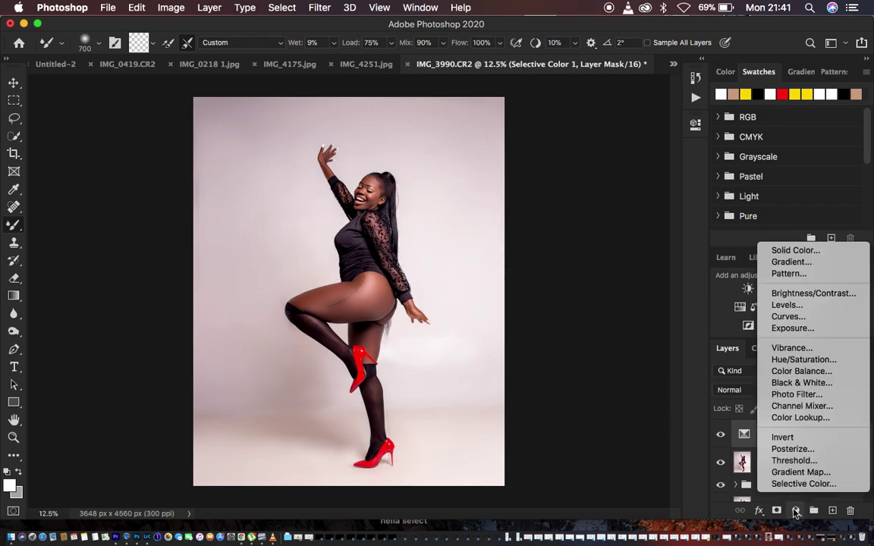
pyautogui.click(757, 377)
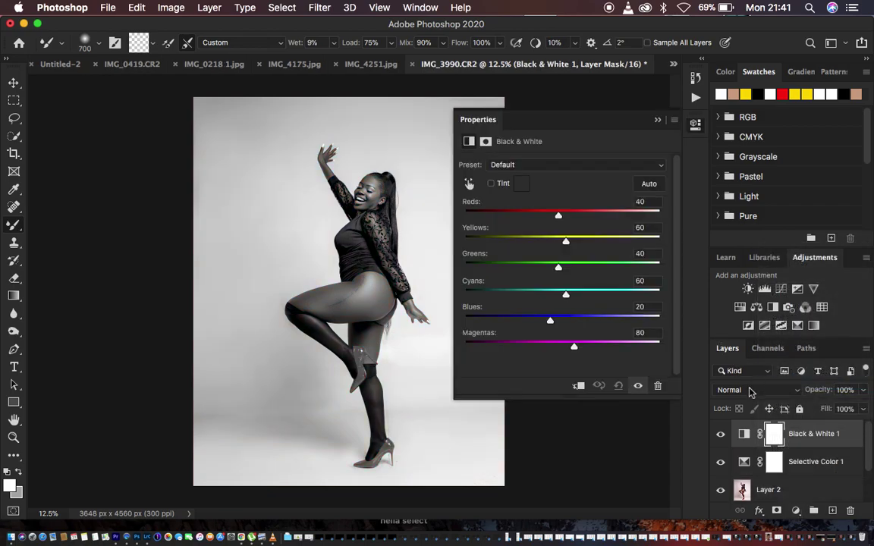
pyautogui.click(749, 391)
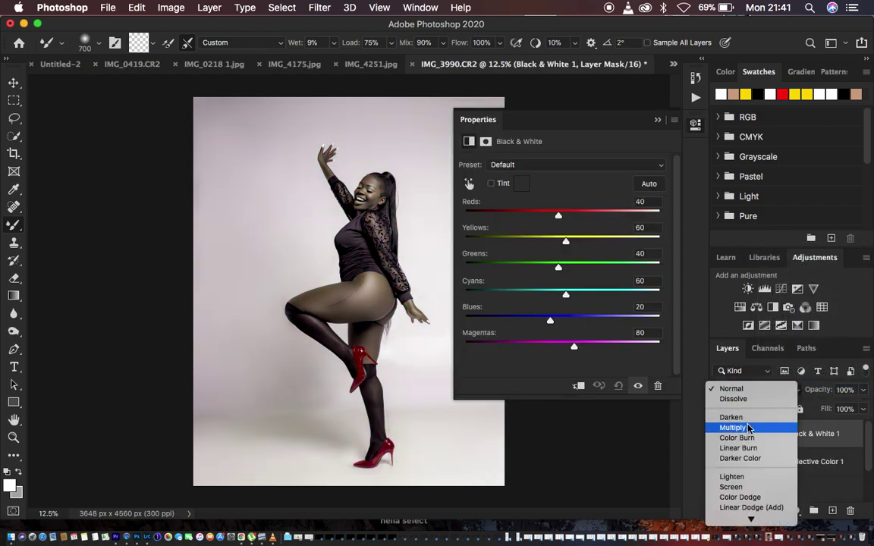
pyautogui.click(740, 427)
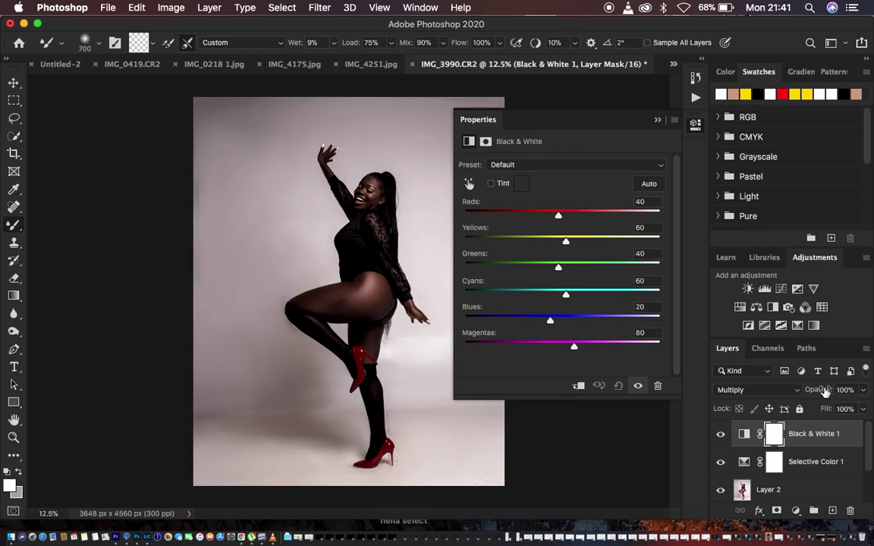
# - Lower the opacity of the Black & White 1 adjustment layer to 14% and collapse its properties
pyautogui.moveTo(821, 390); pyautogui.dragTo(736, 398)
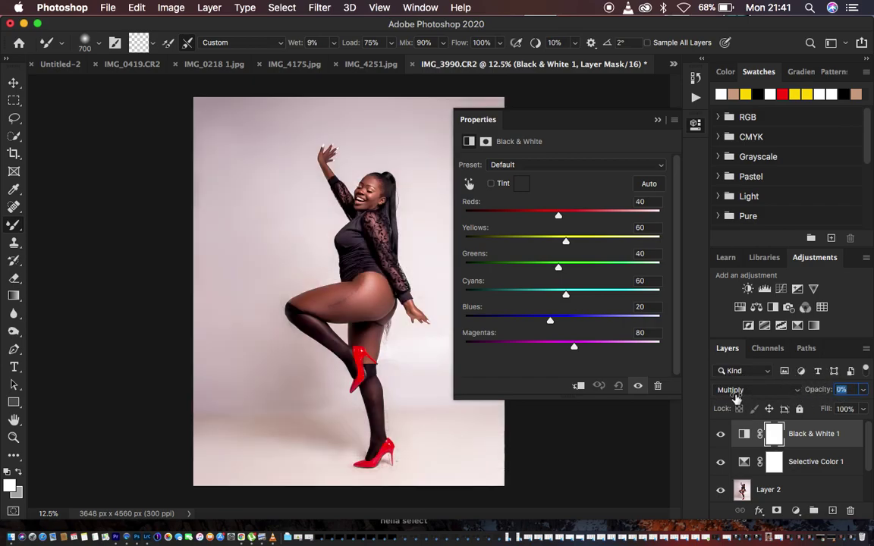
pyautogui.moveTo(816, 391); pyautogui.dragTo(825, 391)
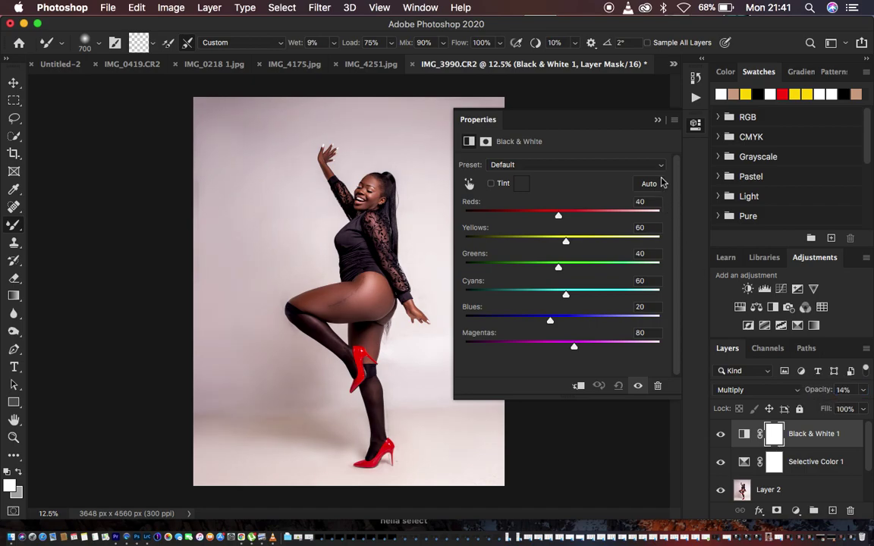
pyautogui.click(656, 121)
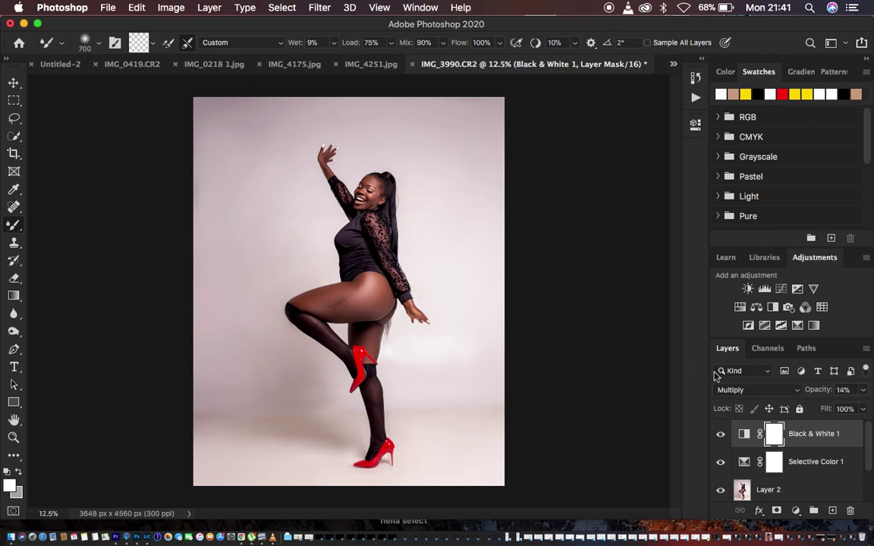
# - Compare the retouched portrait with the original by isolating the Background layer and restoring all layers
pyautogui.scroll(-2, 797, 488)
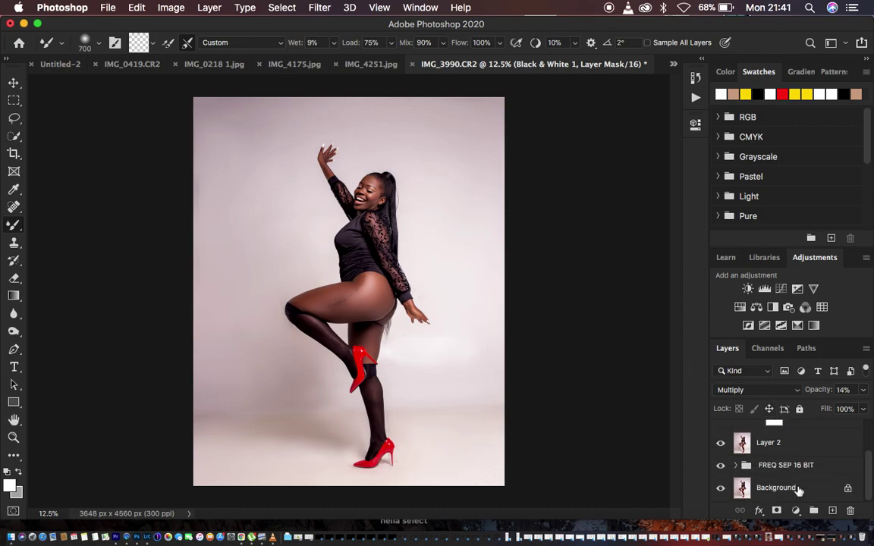
pyautogui.click(721, 489)
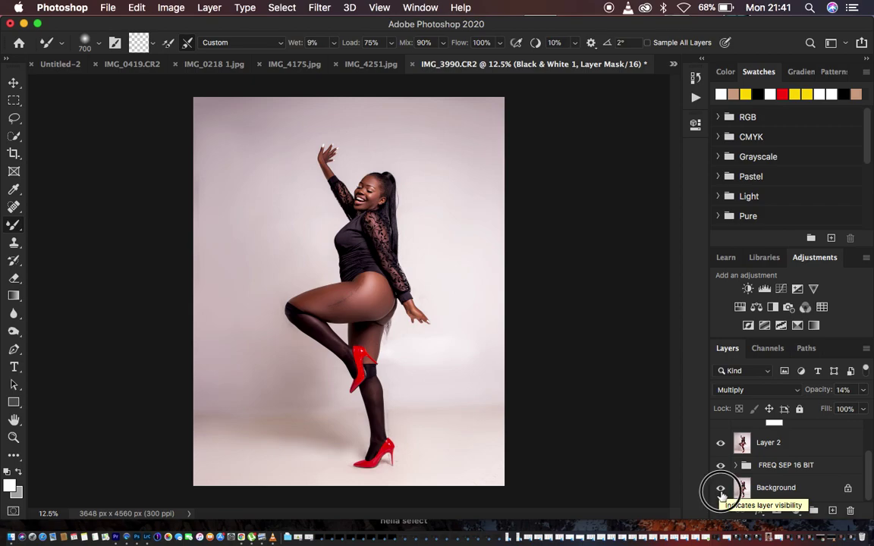
pyautogui.click(721, 489)
pyautogui.keyDown('alt'); pyautogui.click(721, 489); pyautogui.keyUp('alt')
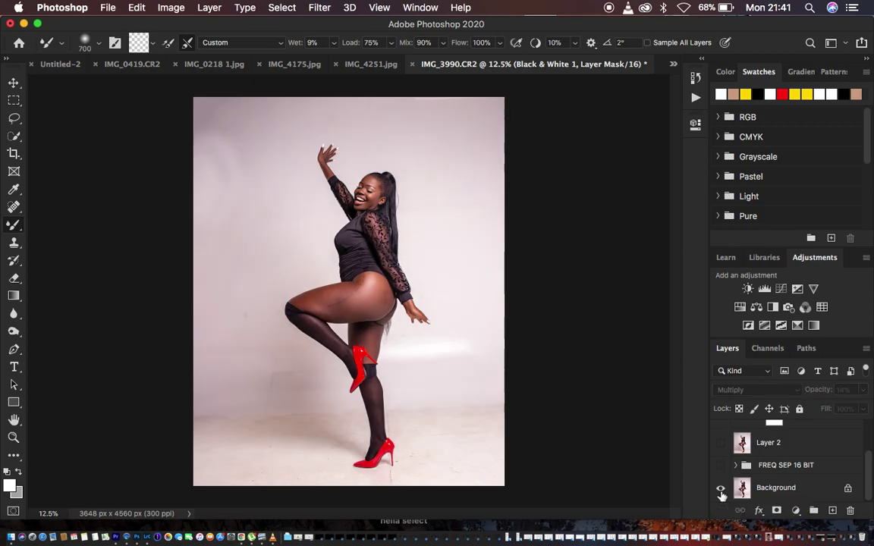
pyautogui.keyDown('alt'); pyautogui.click(721, 489); pyautogui.keyUp('alt')
pyautogui.keyDown('alt'); pyautogui.click(720, 489); pyautogui.keyUp('alt')
pyautogui.keyDown('alt'); pyautogui.click(721, 489); pyautogui.keyUp('alt')
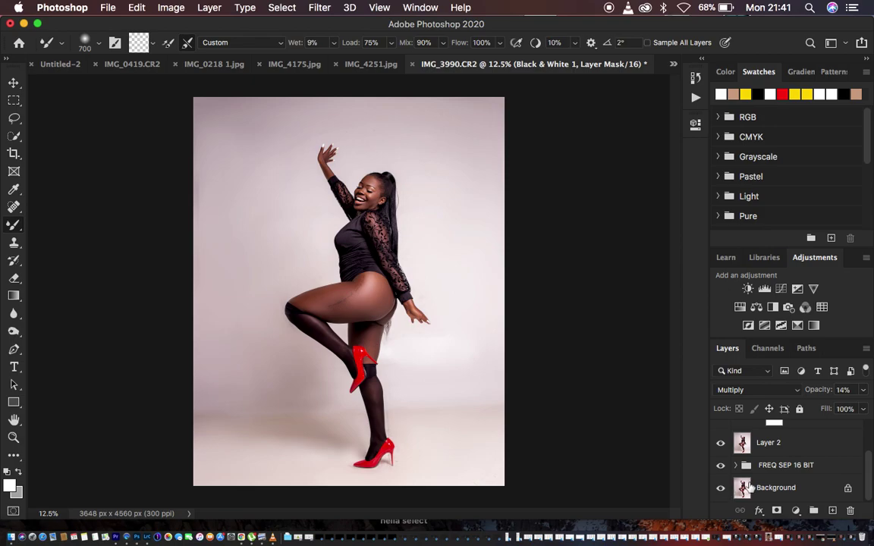
pyautogui.scroll(3, 824, 456)
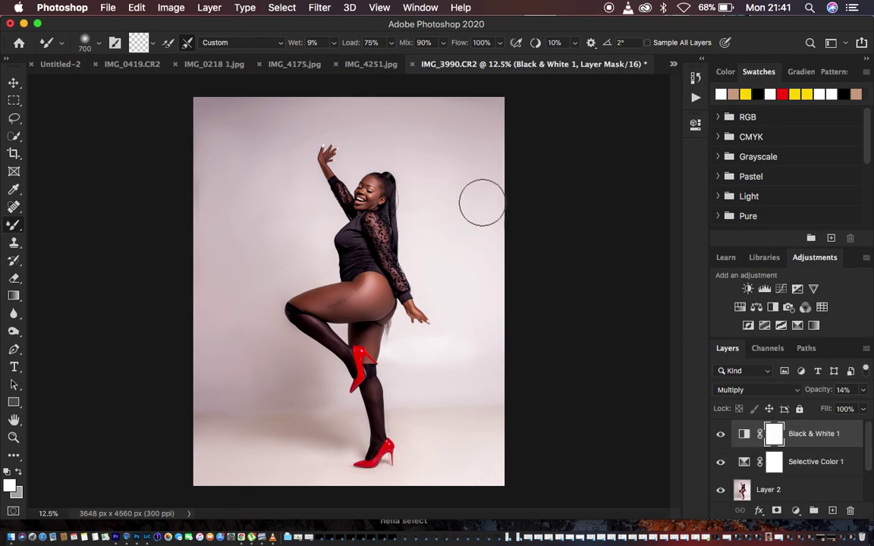
# - Set up Export As with JPG format, Bicubic Sharper resampling and an embedded color profile
pyautogui.click(107, 7)
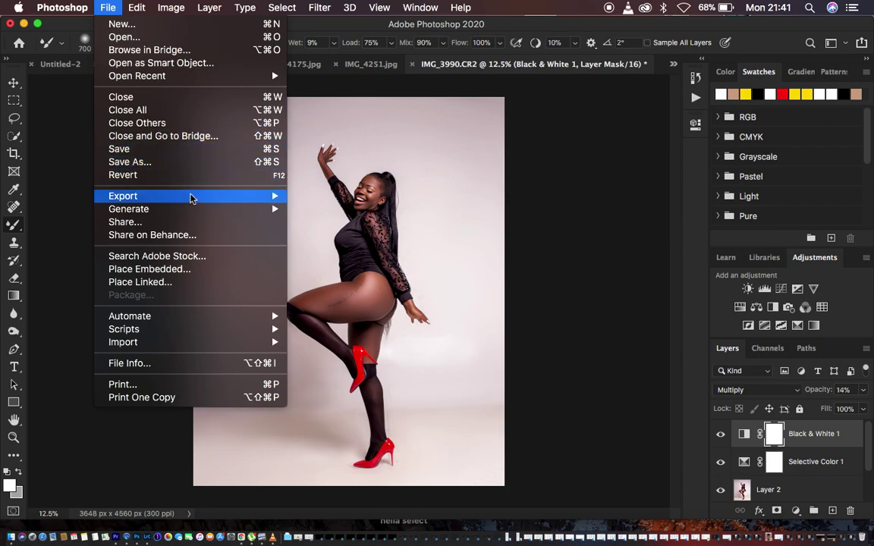
pyautogui.moveTo(280, 203)
pyautogui.press('Escape')
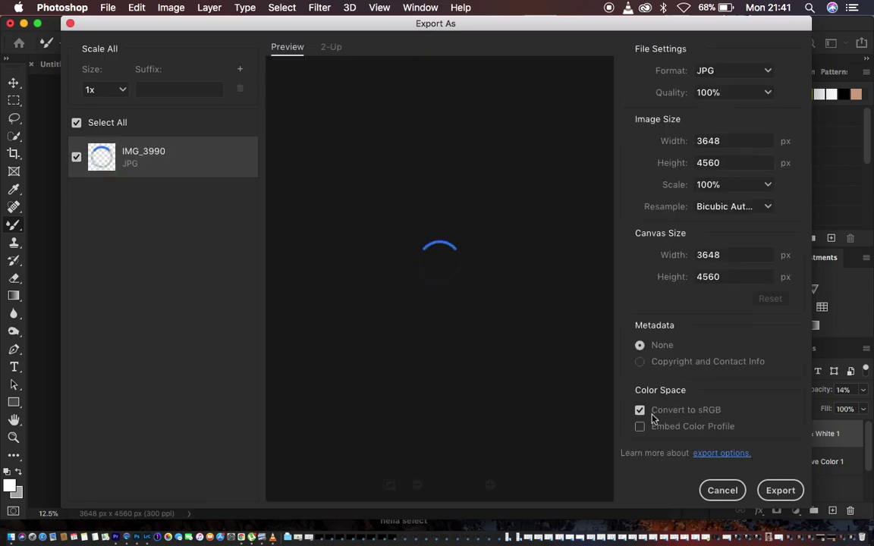
pyautogui.click(719, 70)
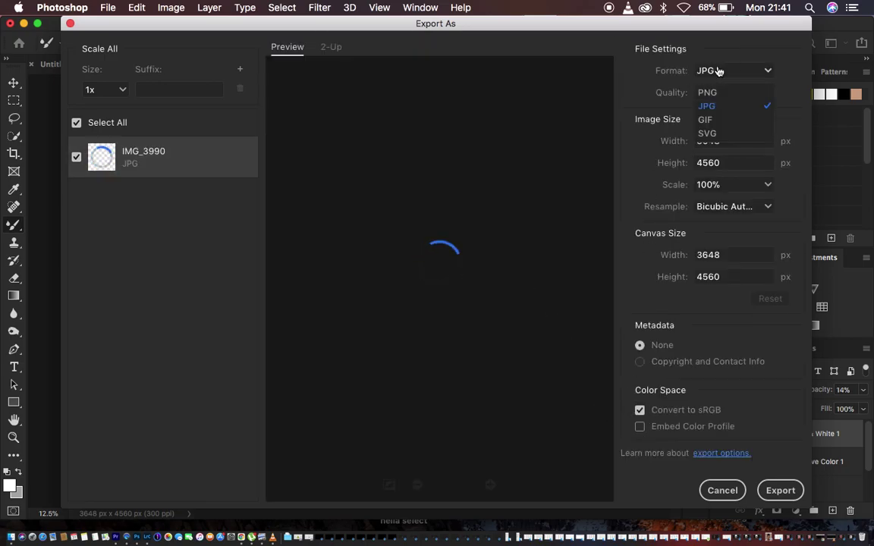
pyautogui.click(720, 107)
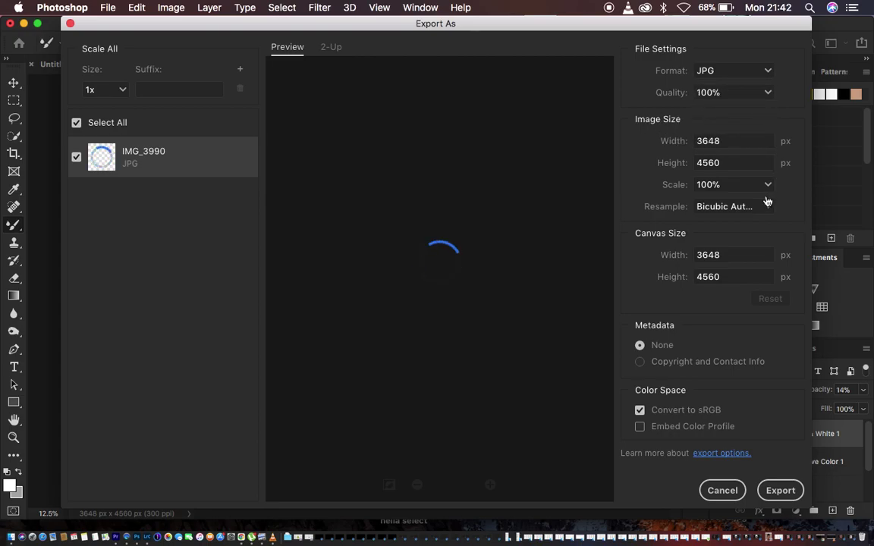
pyautogui.click(719, 212)
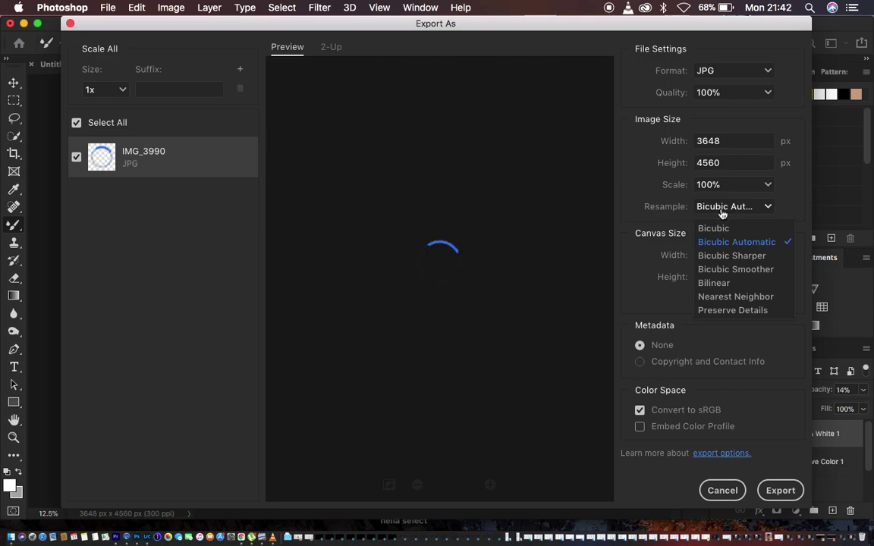
pyautogui.click(746, 256)
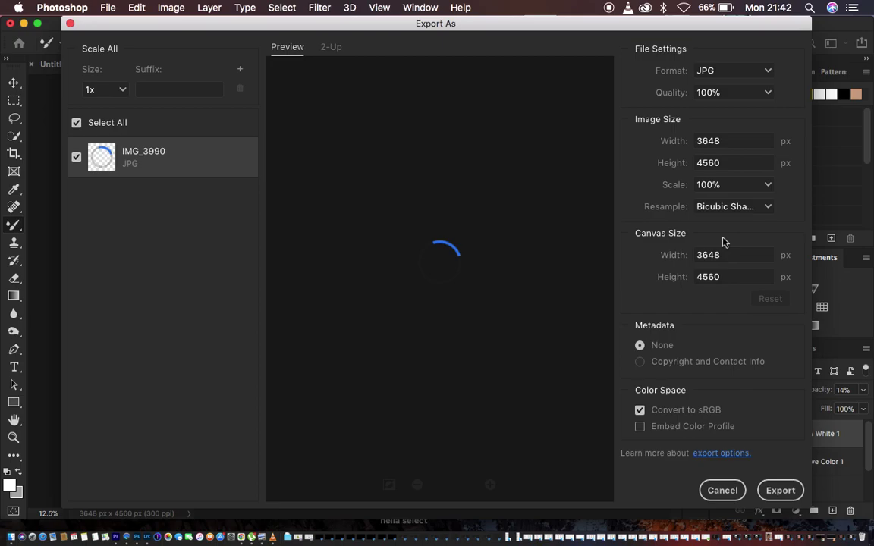
pyautogui.click(640, 428)
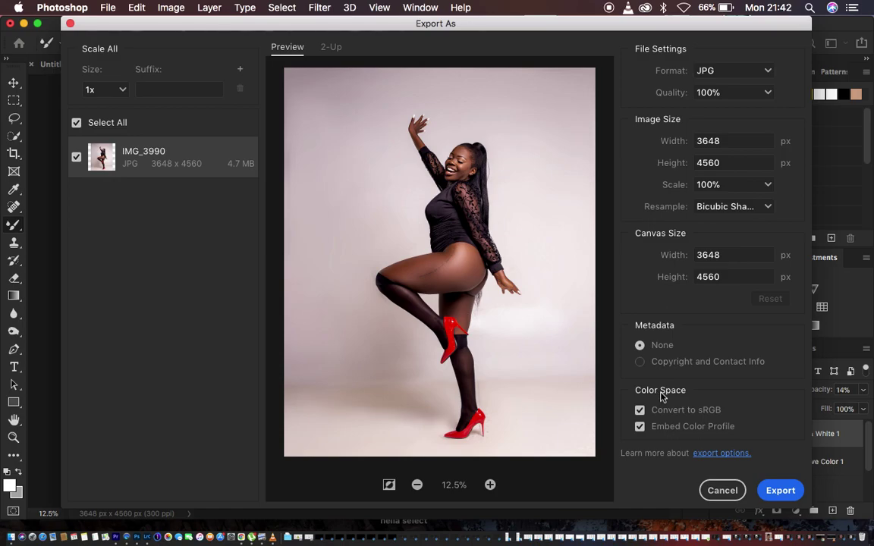
# - Export the portrait to the Desktop under the file name boudoir.jpg
pyautogui.click(776, 488)
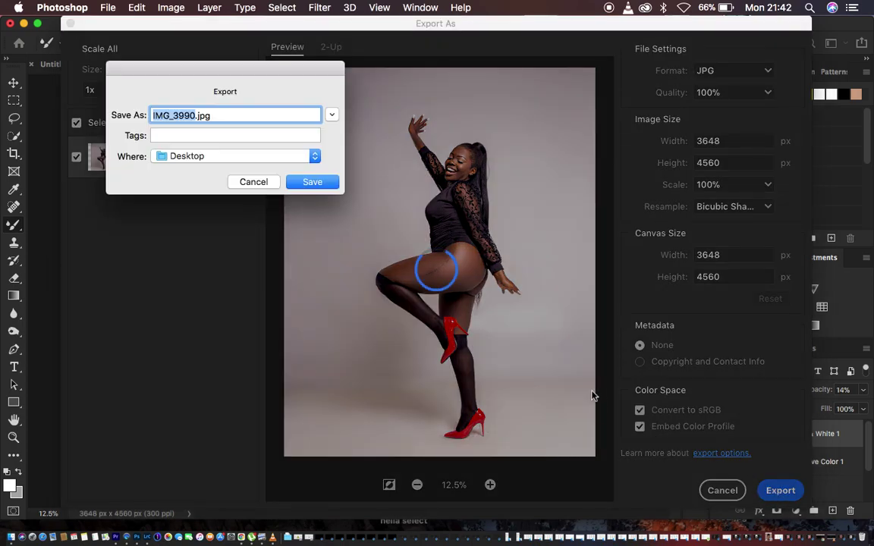
pyautogui.write('bou')
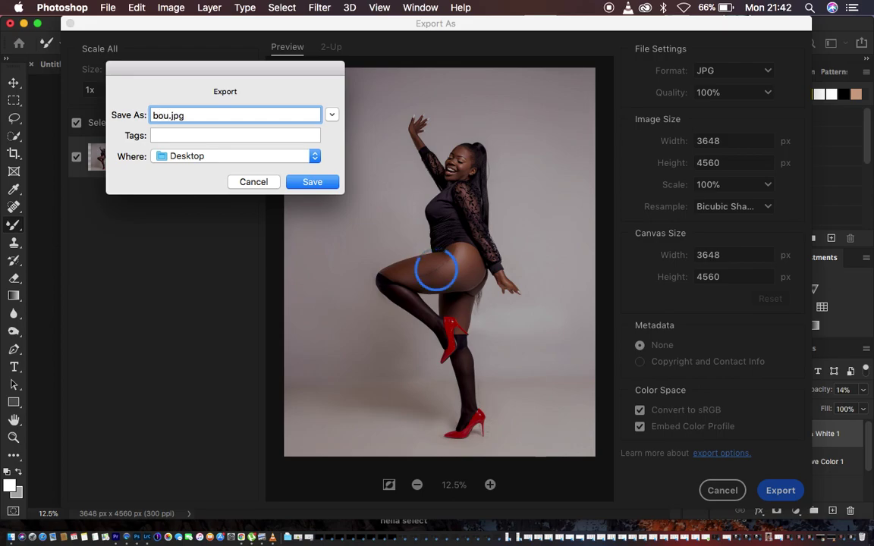
pyautogui.write('doir')
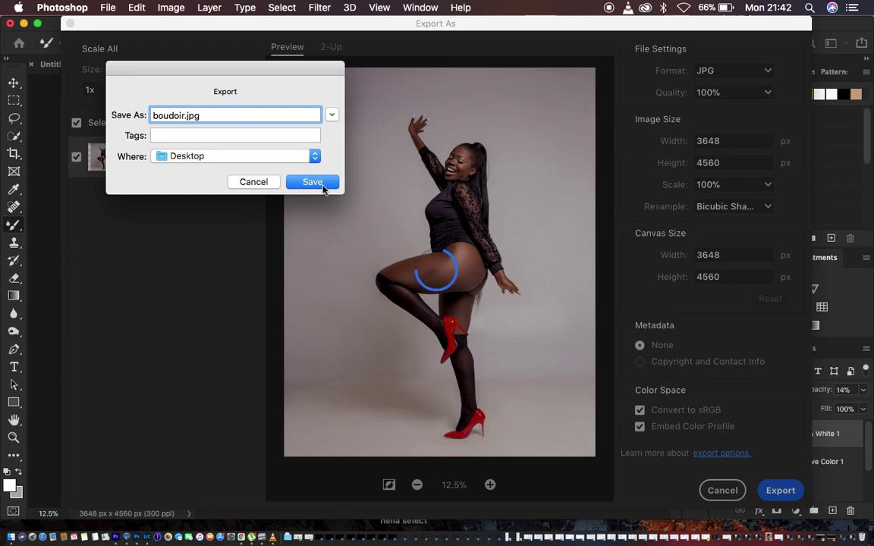